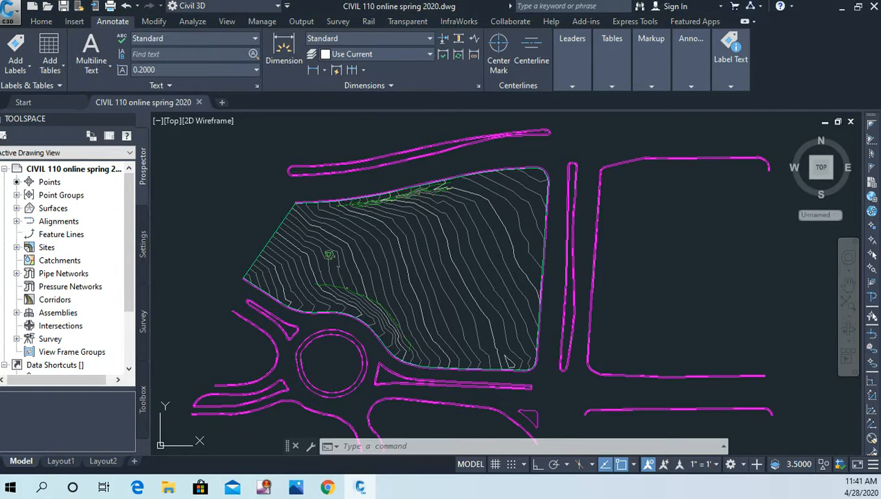
Step: Change the Existing Ground surface's style to Contours and Triangles
click(17, 208)
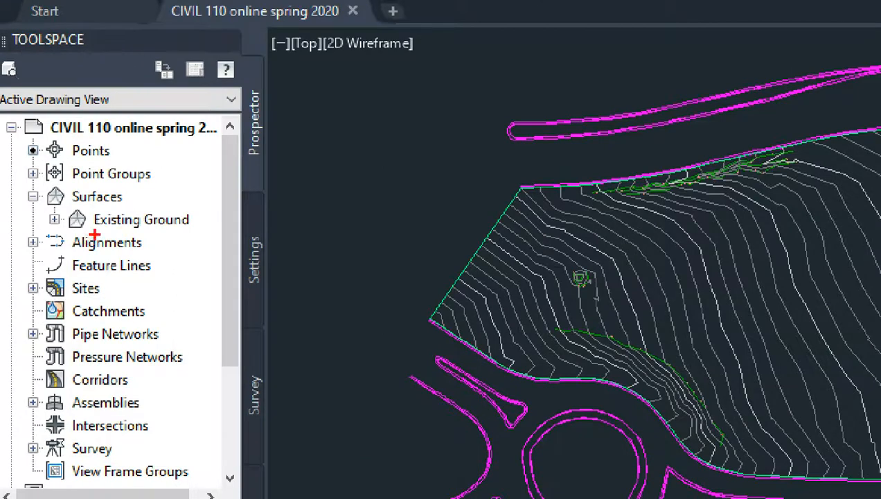
drag(94, 236, 225, 233)
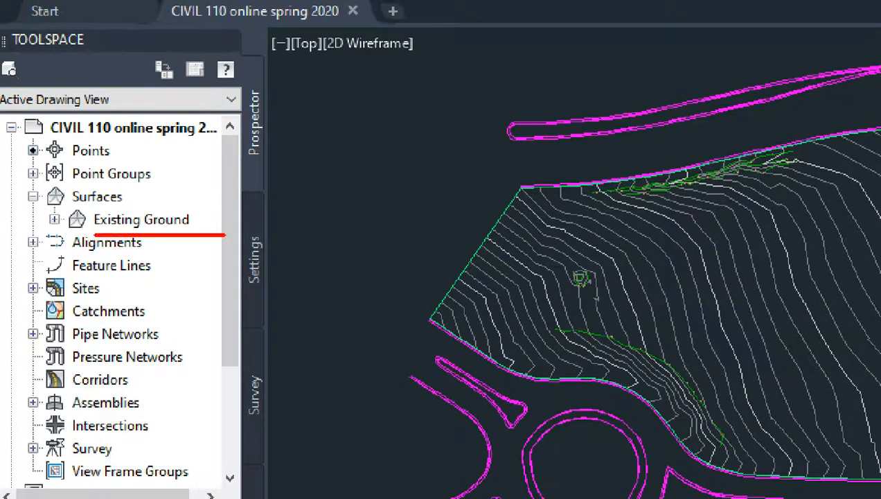
key(Escape)
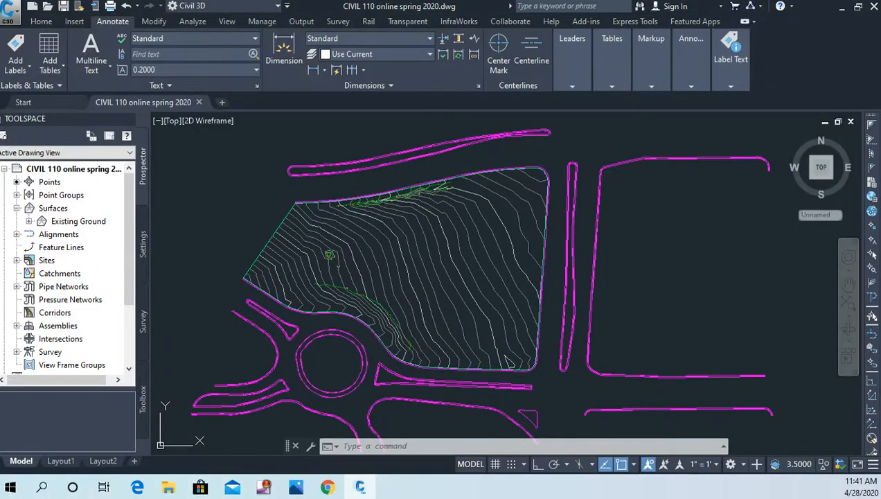
right_click(78, 221)
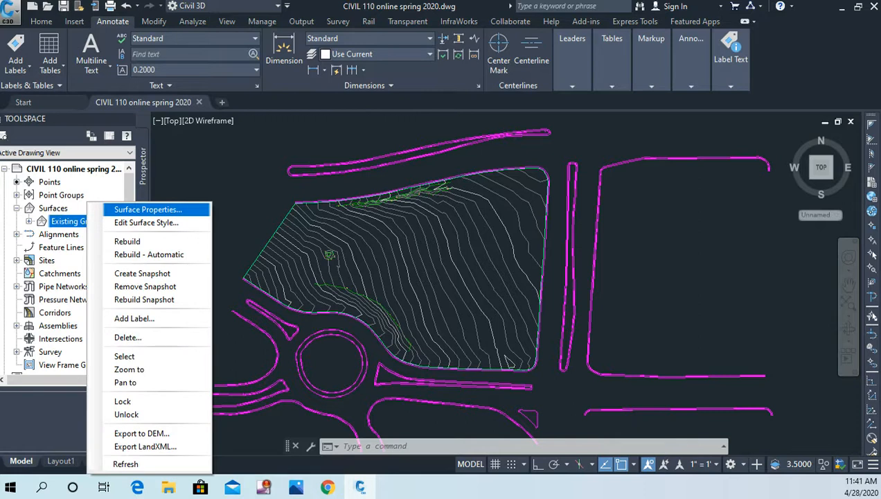
click(147, 209)
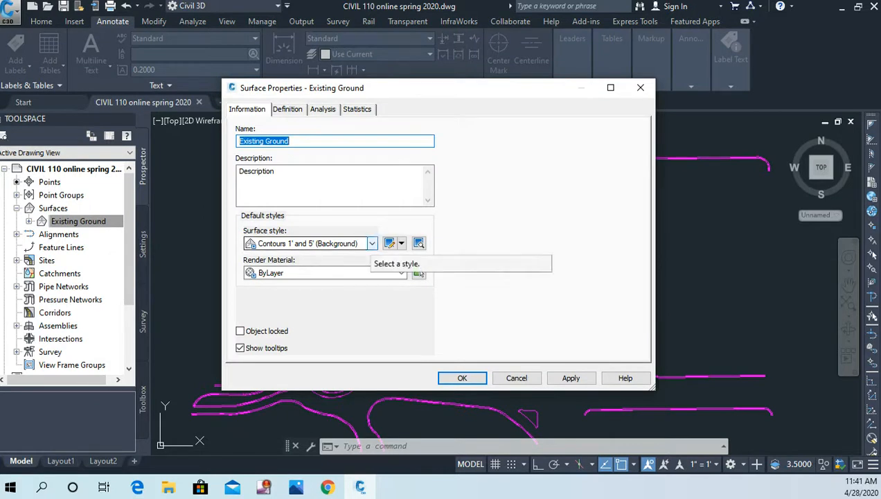
click(372, 243)
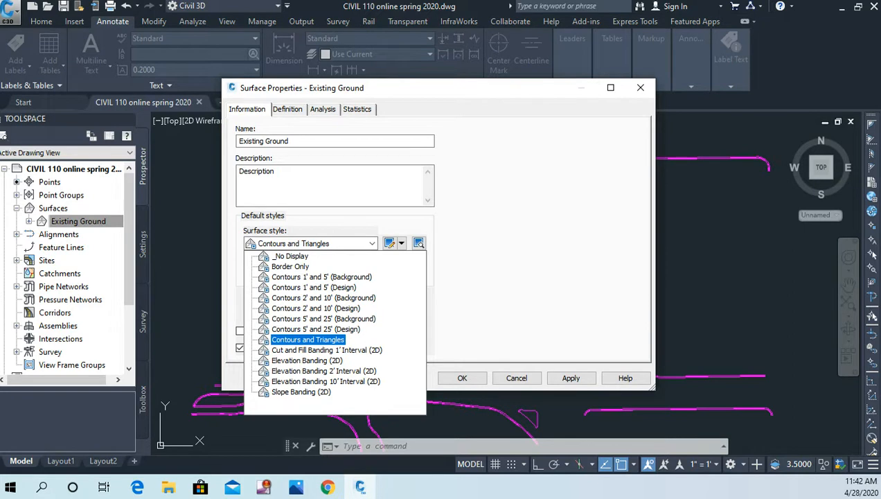
click(308, 339)
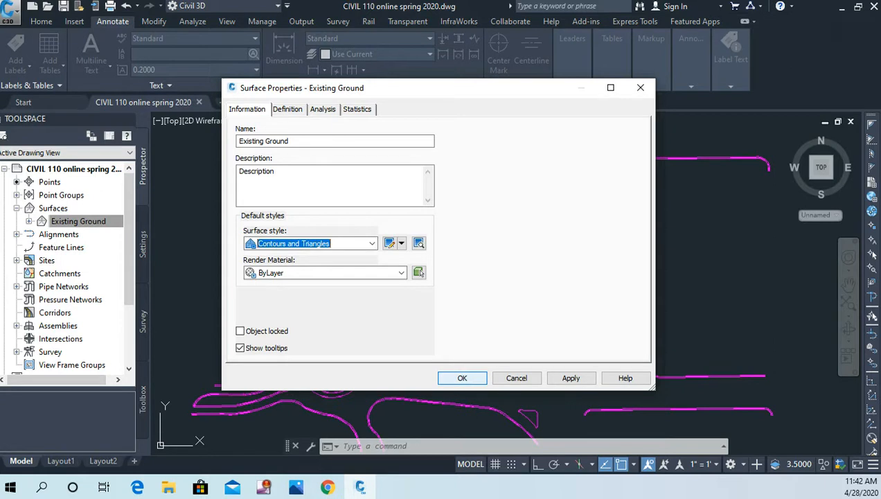
click(457, 378)
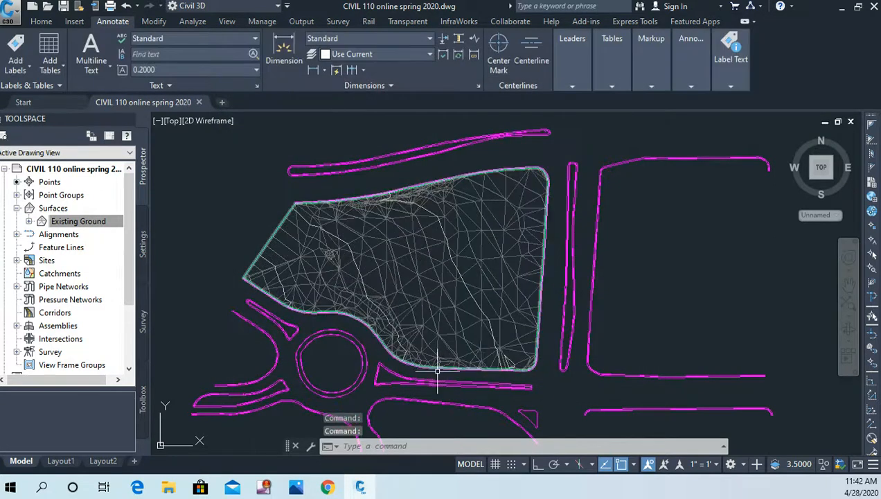
Step: Examine the triangle network of the Existing Ground surface around the western corner of the site
scroll(448, 305, up, 2)
mouse_move(452, 303)
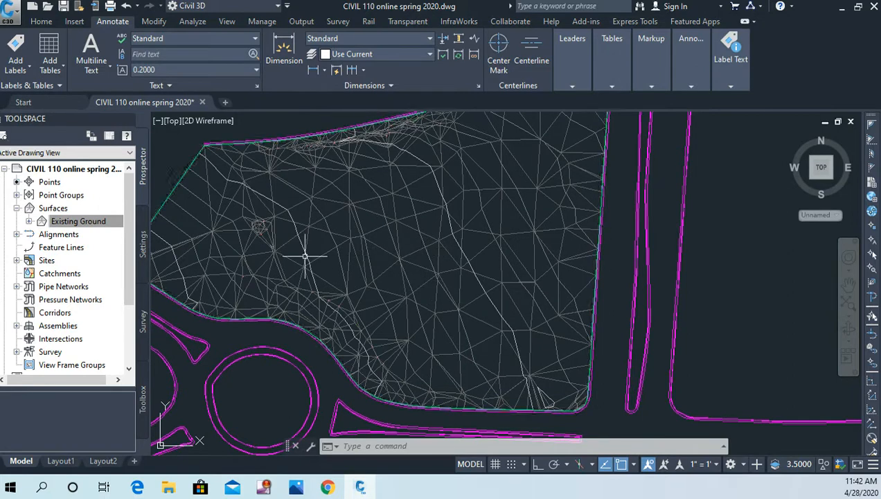
middle_drag(285, 251, 334, 244)
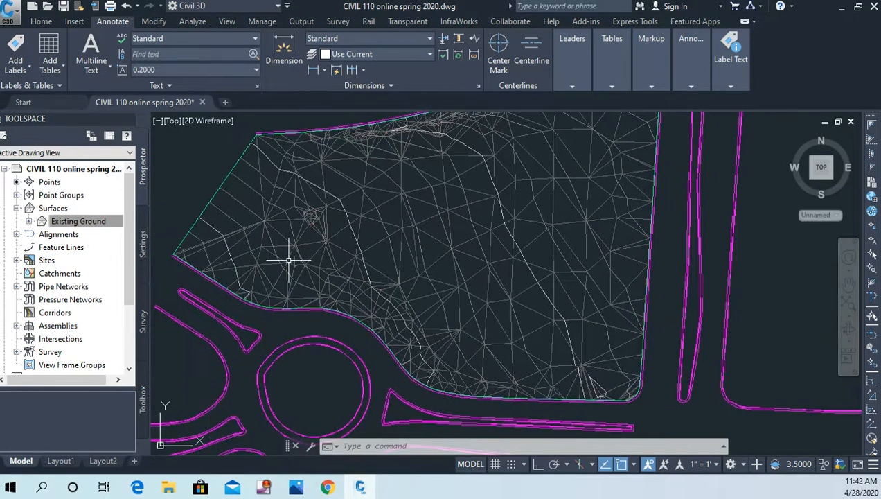
scroll(254, 255, up, 4)
mouse_move(296, 208)
middle_down()
mouse_move(331, 235)
mouse_move(382, 237)
middle_up()
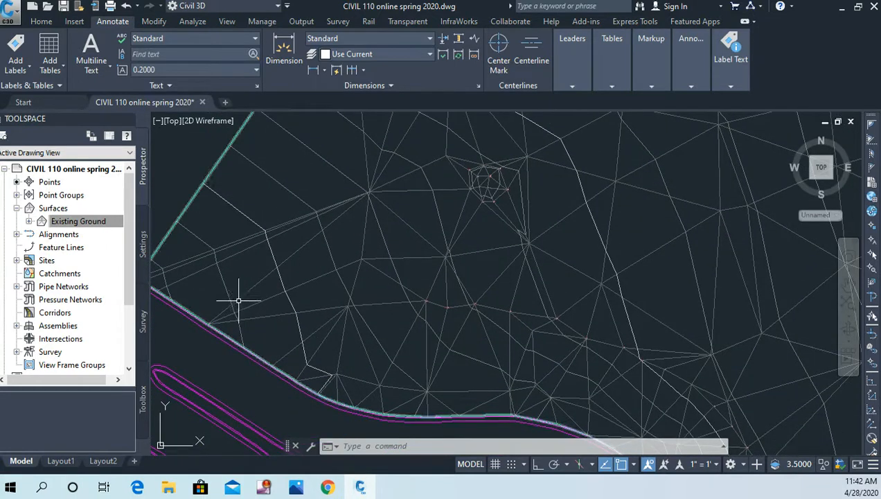
mouse_move(248, 272)
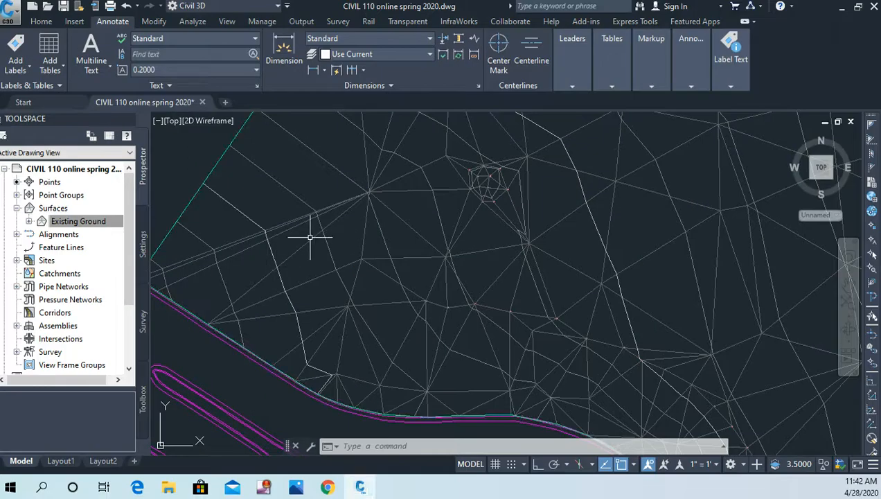
Step: Set the Existing Ground surface's style back to Contours 1' and 5' (Background)
click(78, 221)
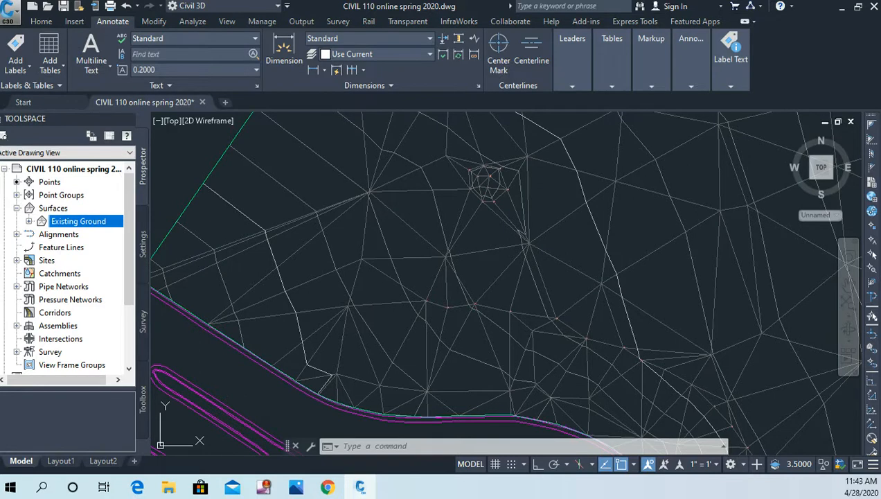
right_click(75, 221)
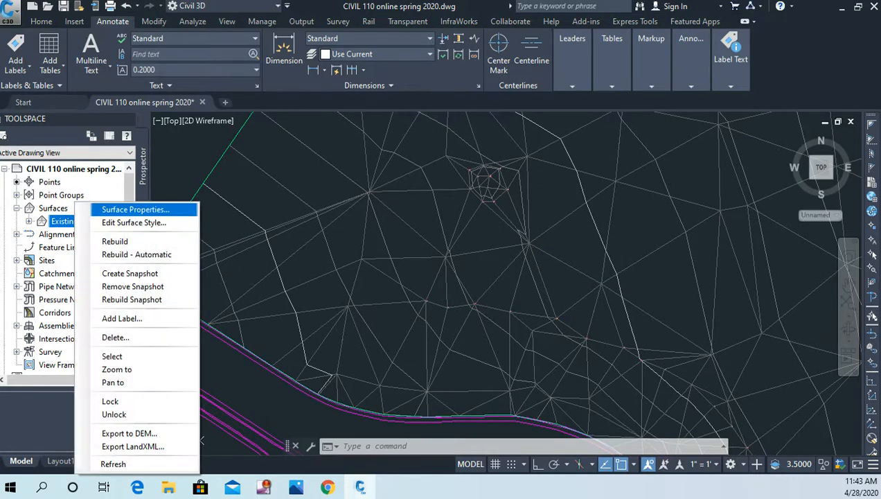
click(135, 209)
click(312, 243)
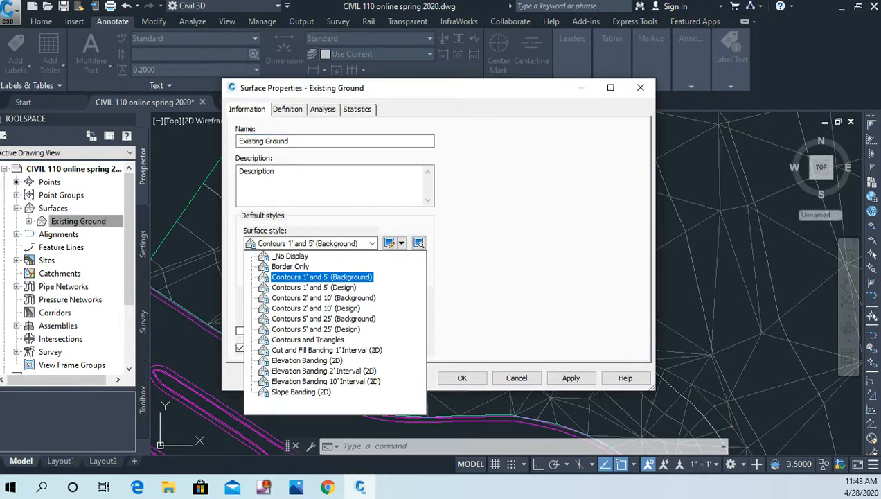
click(322, 276)
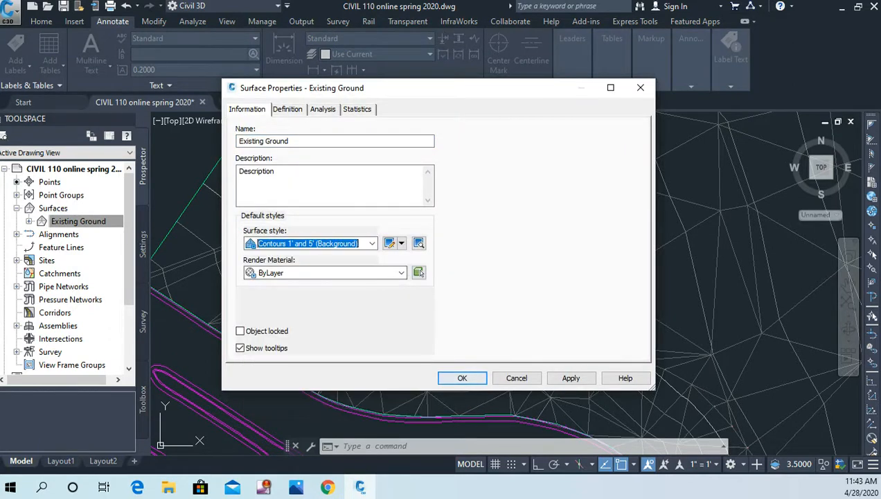
click(462, 377)
Step: Set the annotation scale of the model view to 1" = 40'
scroll(399, 246, down, 2)
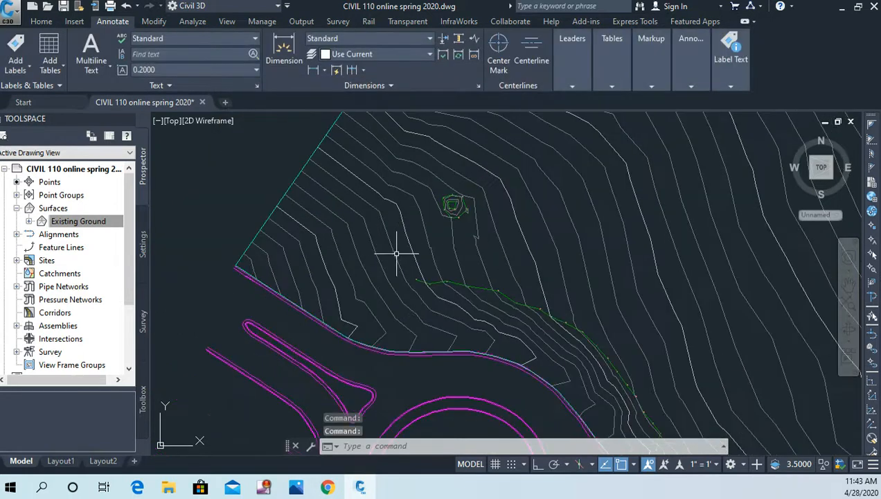
middle_drag(448, 248, 360, 275)
scroll(360, 275, down, 3)
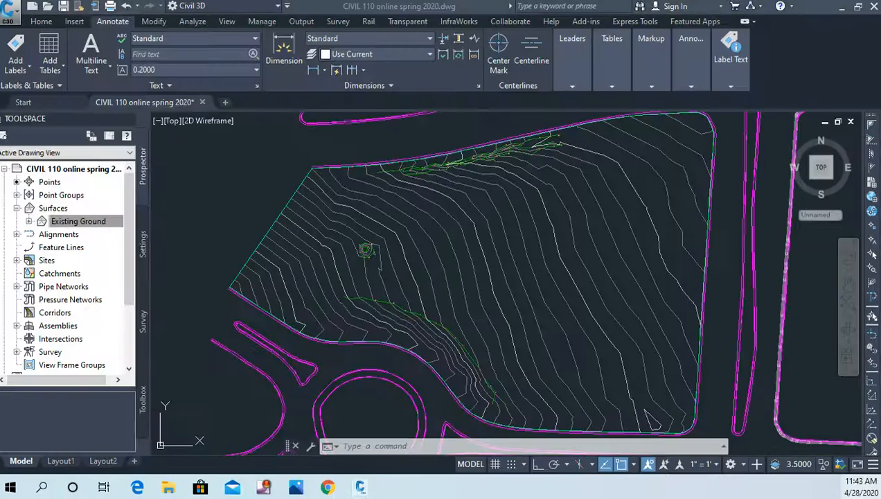
click(861, 486)
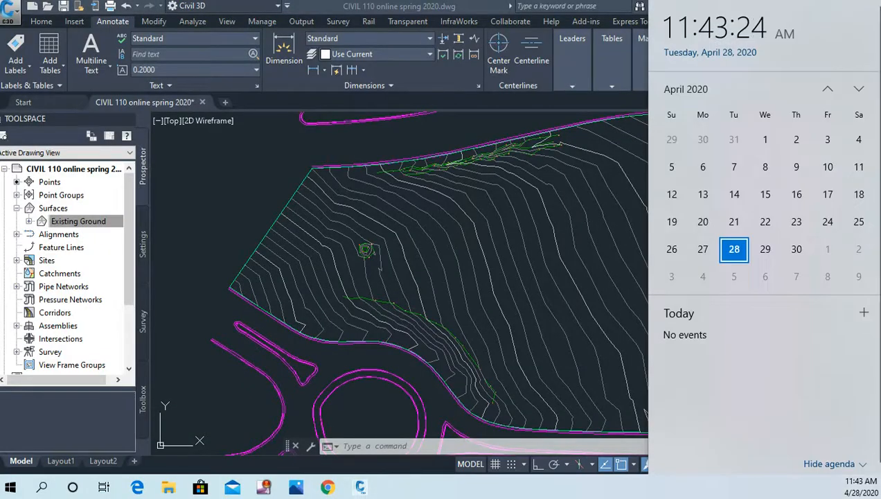
click(861, 486)
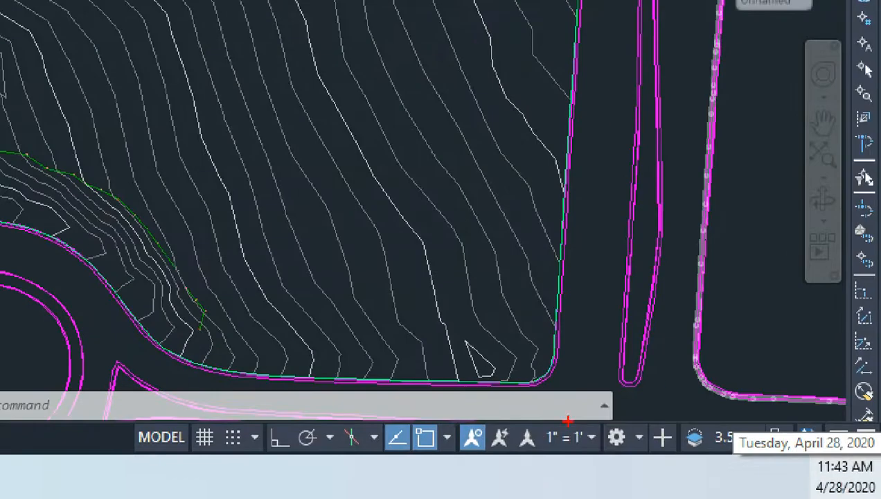
mouse_move(606, 411)
mouse_down()
mouse_move(488, 410)
mouse_move(548, 477)
mouse_move(590, 451)
mouse_move(599, 431)
mouse_up()
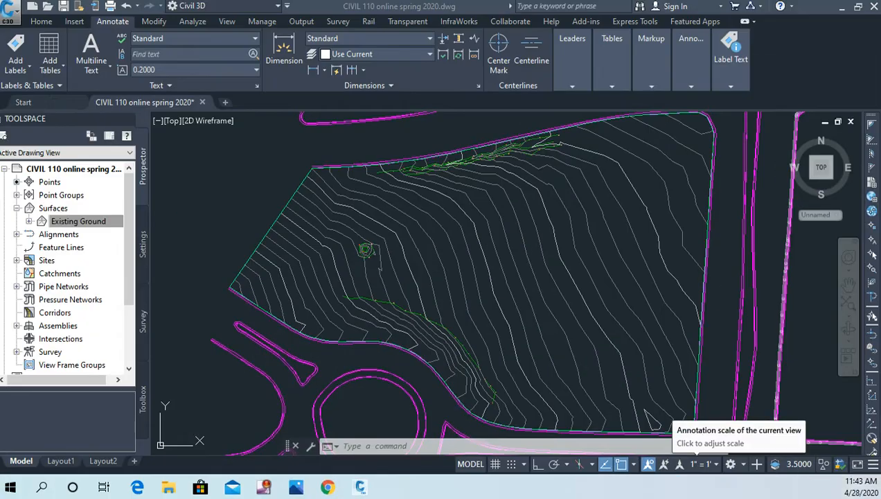
click(696, 464)
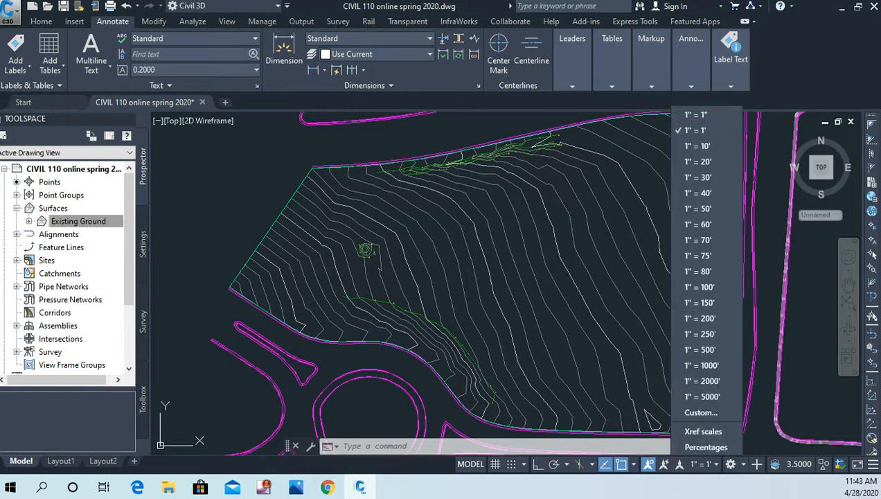
click(698, 192)
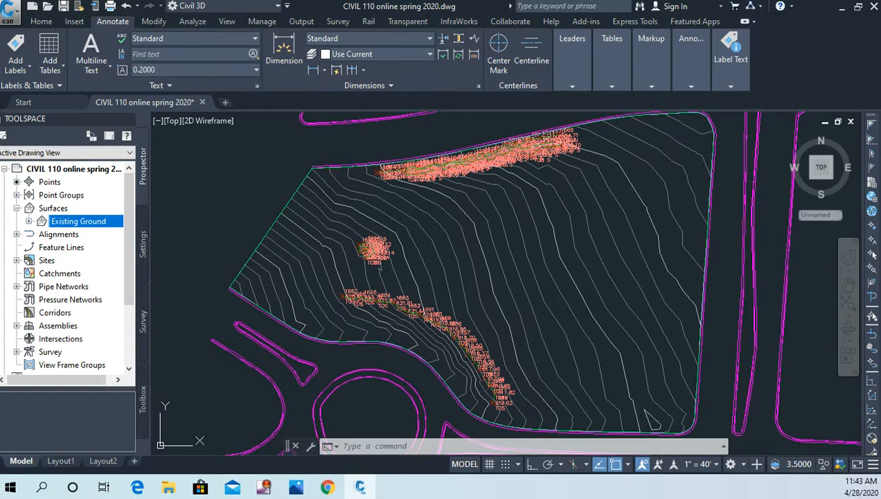
Step: Move the No Display point group to the top of the point group display order so the survey points are hidden
right_click(78, 195)
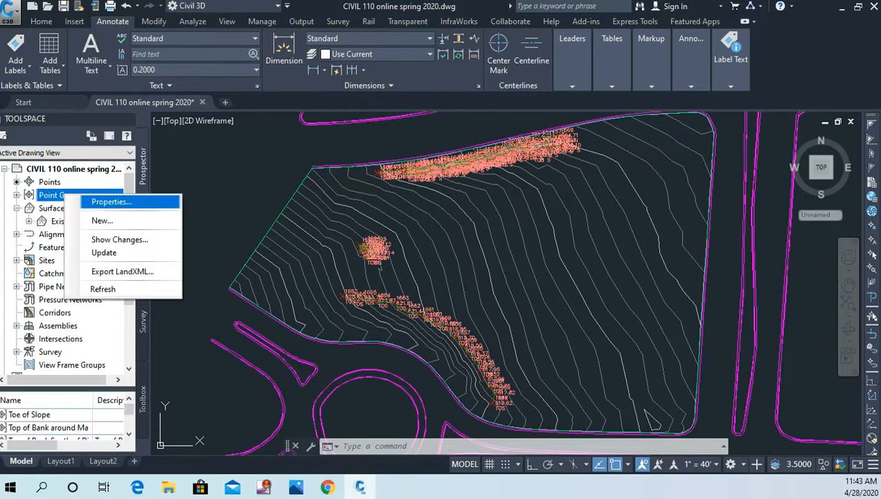
click(111, 202)
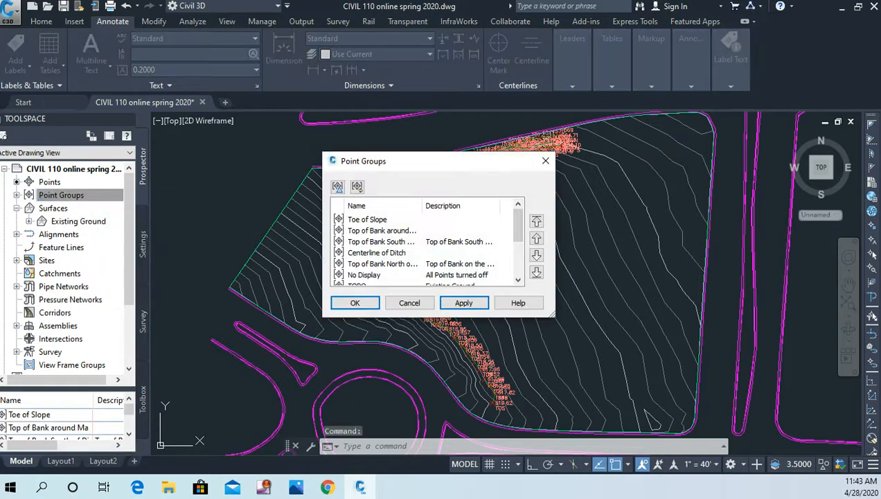
click(365, 275)
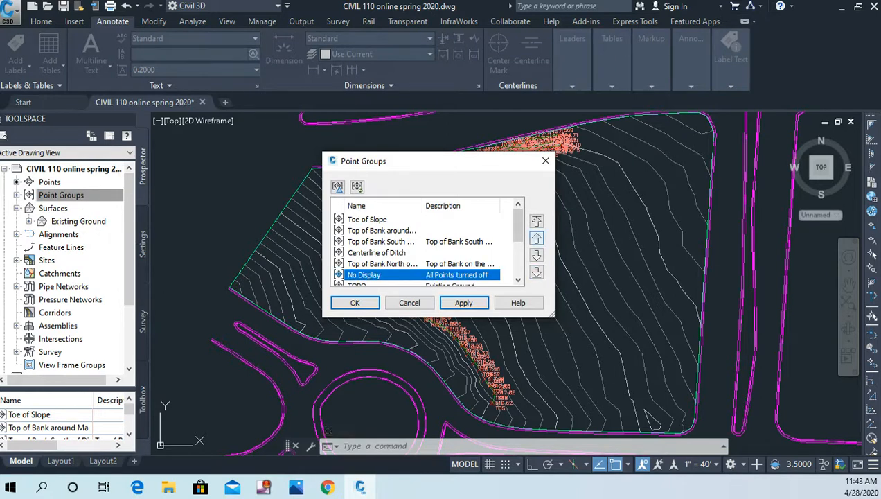
click(536, 220)
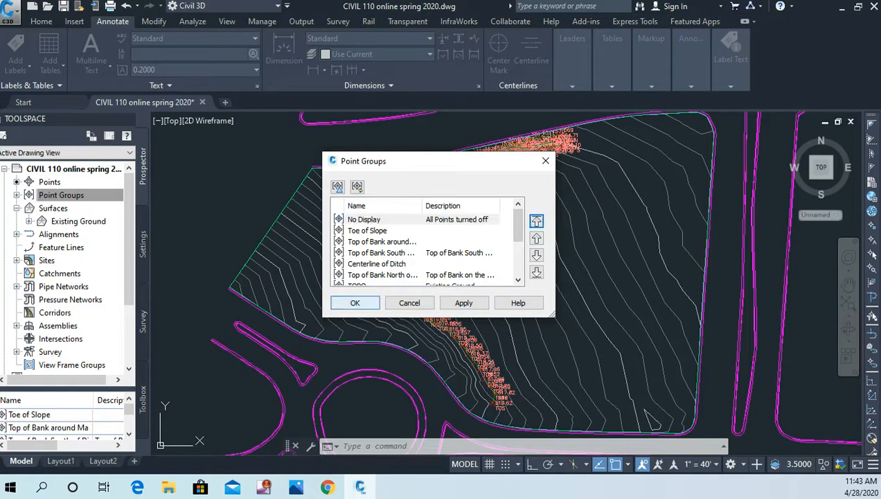
click(355, 303)
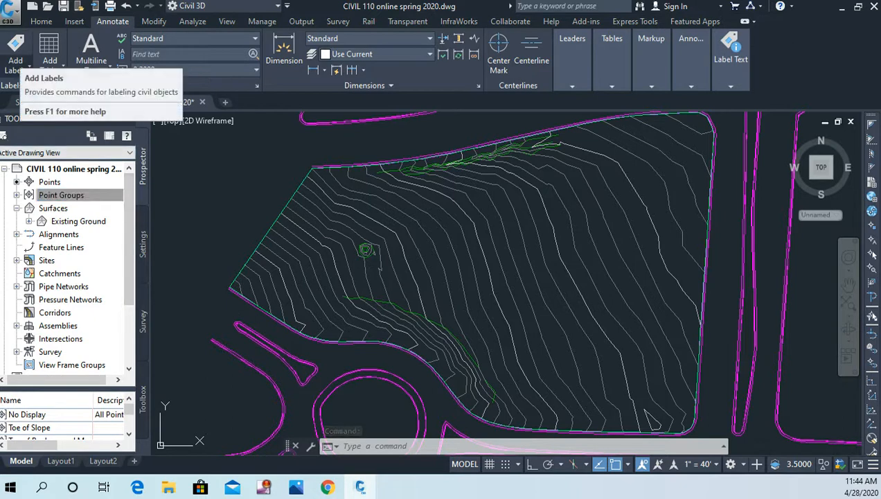
Step: Add a single contour label to each of the major 605, 610, 615, 620, 625 and 630 contours of the Existing Ground surface
click(15, 64)
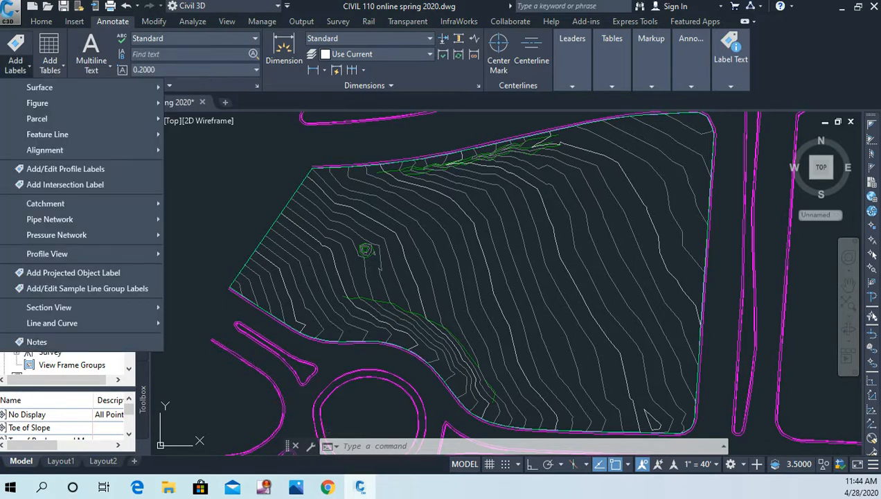
mouse_move(41, 89)
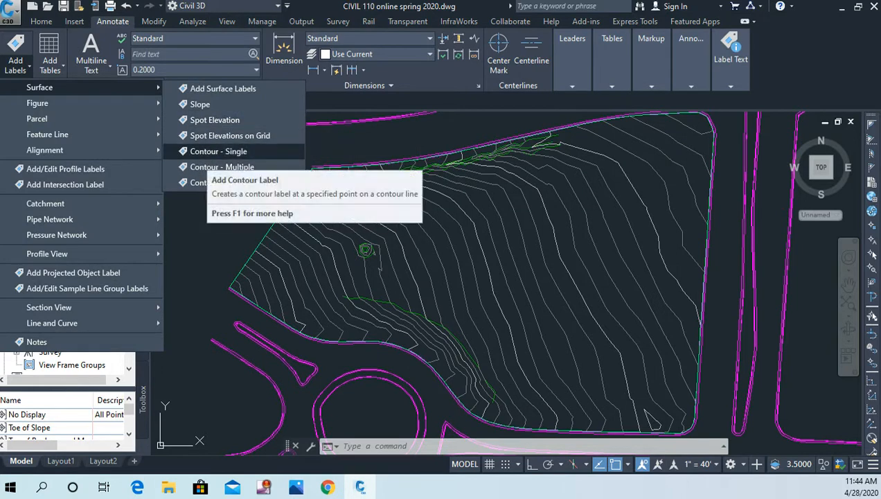
click(208, 153)
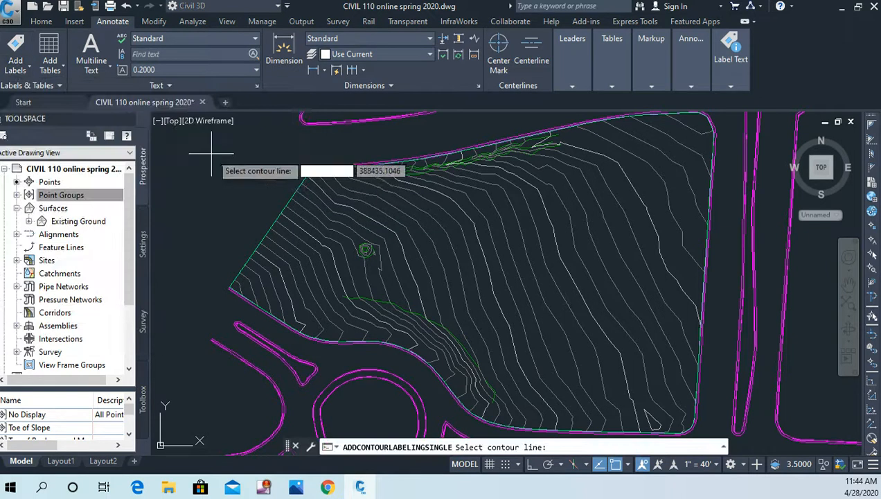
mouse_move(702, 171)
middle_down()
mouse_move(635, 206)
mouse_move(601, 176)
middle_up()
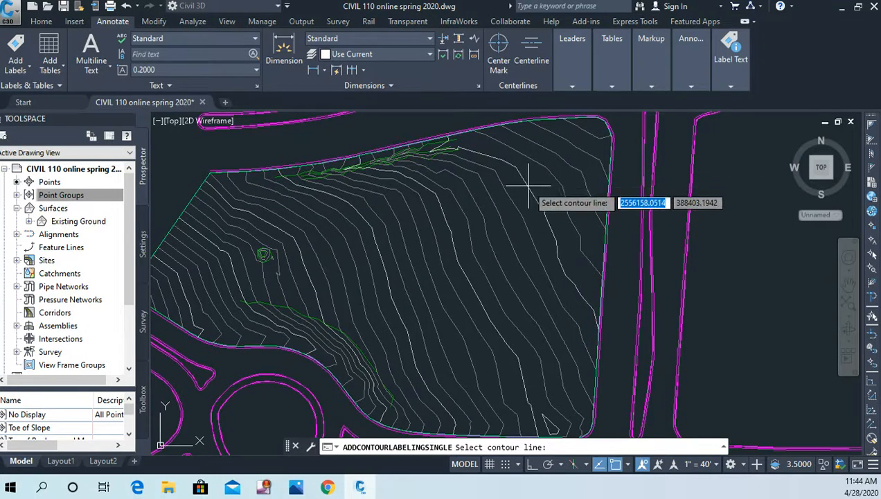
scroll(530, 195, up, 2)
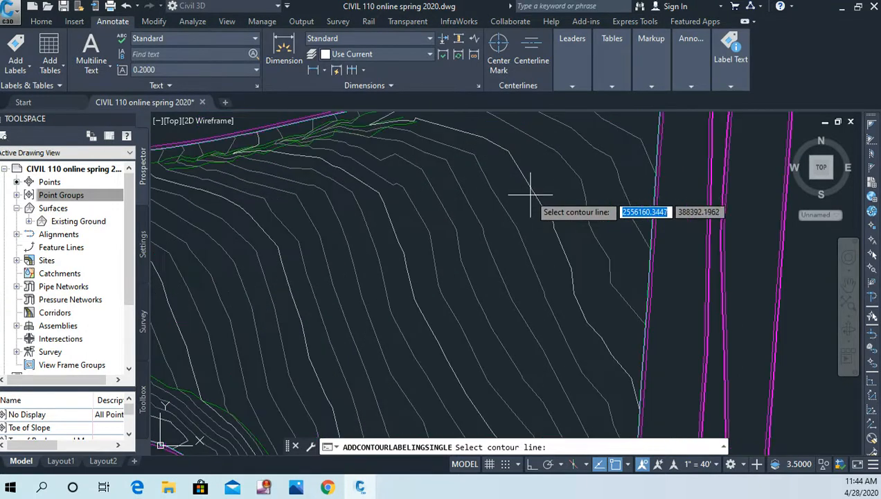
click(531, 185)
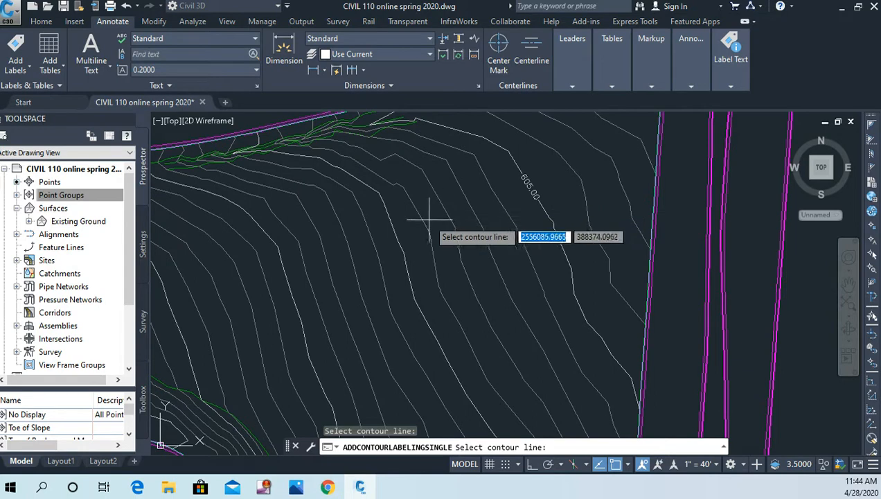
click(392, 223)
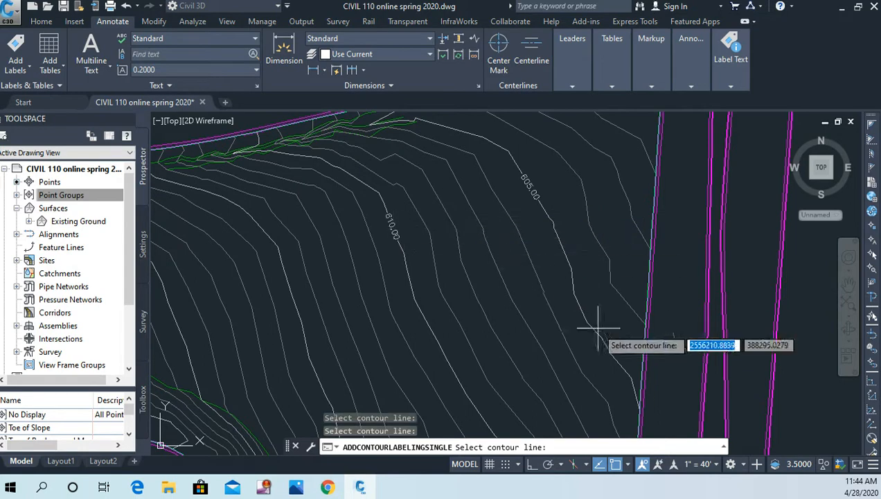
click(282, 267)
mouse_move(381, 277)
middle_down()
mouse_move(557, 248)
mouse_move(574, 223)
middle_up()
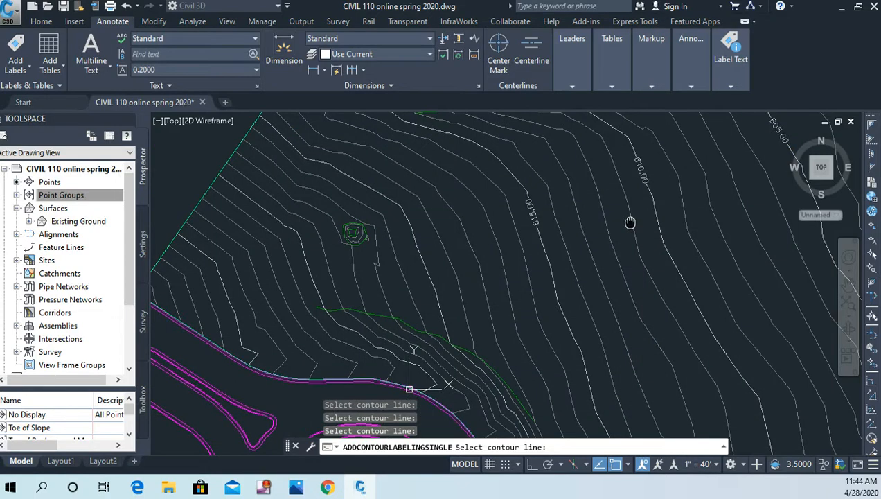
click(417, 247)
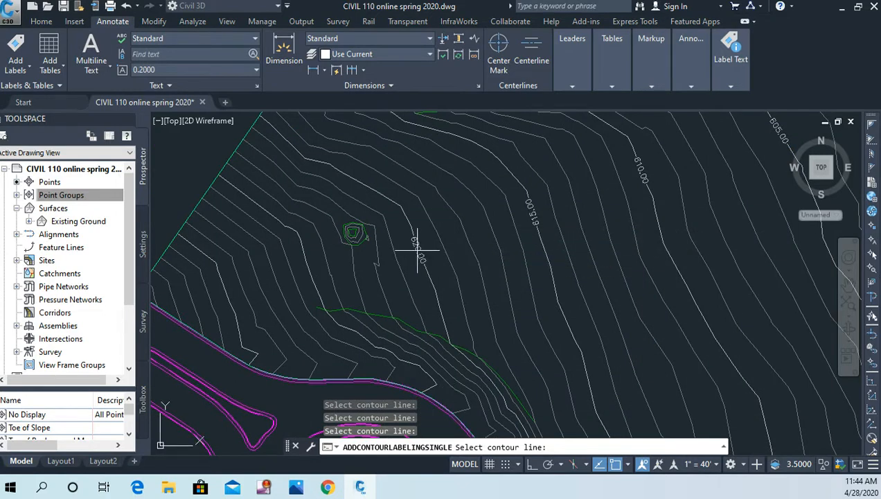
click(308, 267)
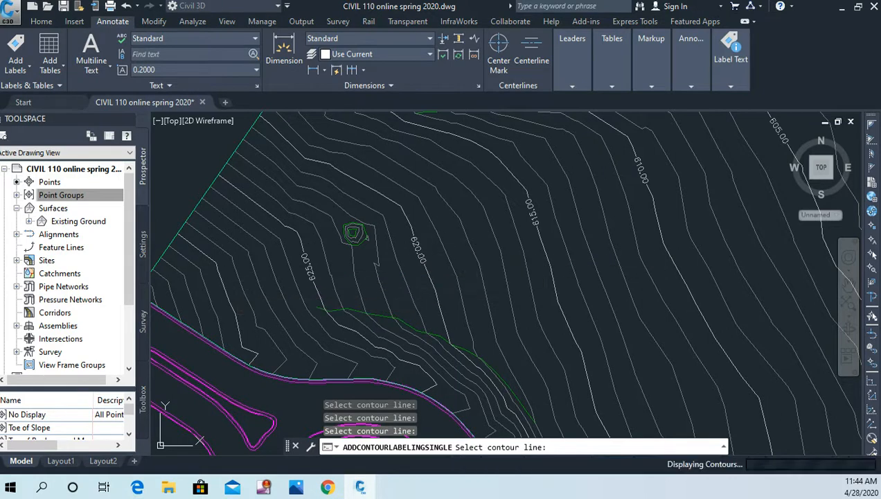
Step: Add a second single contour label farther south on each of the 605, 610 and 615 contours
scroll(535, 252, down, 2)
middle_drag(599, 239, 471, 241)
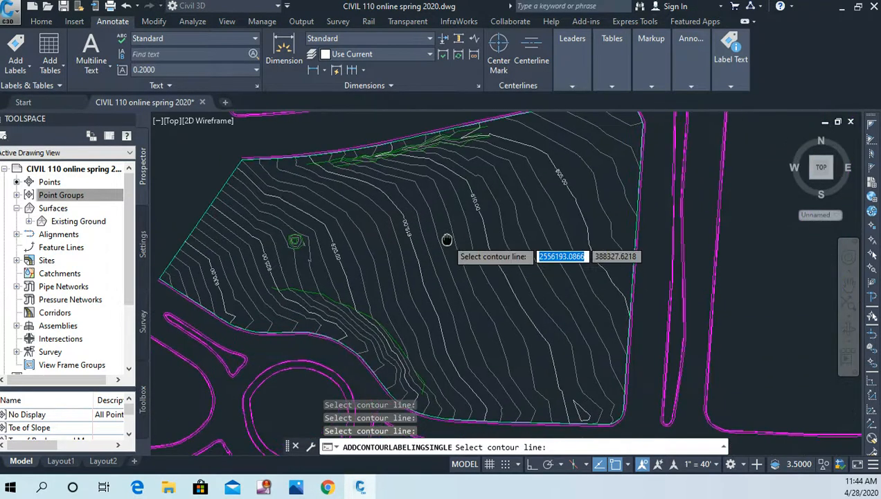
click(535, 331)
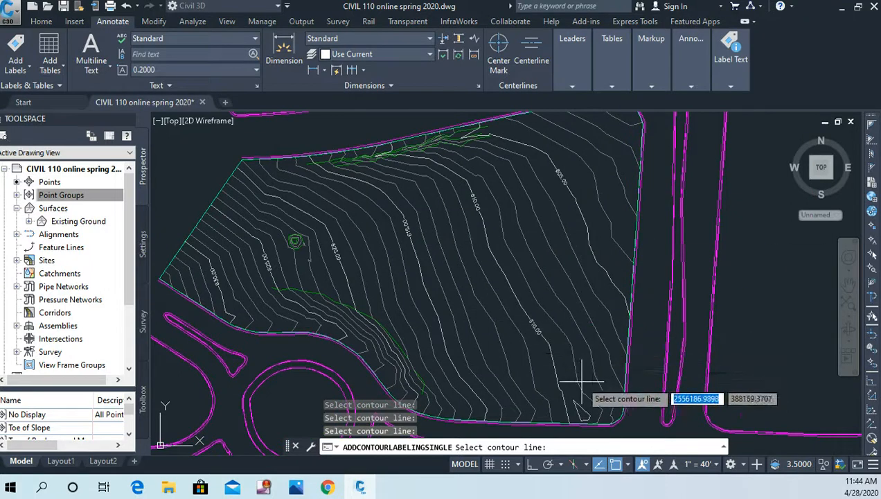
click(442, 337)
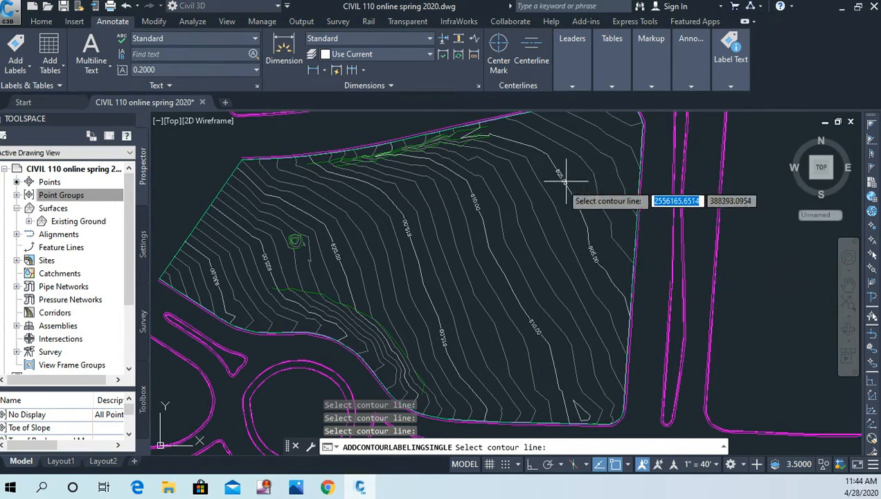
Step: Label the minor contours 606 to 609 and 611 to 613 individually in a row across the eastern slope, and end the labeling
scroll(578, 239, up, 2)
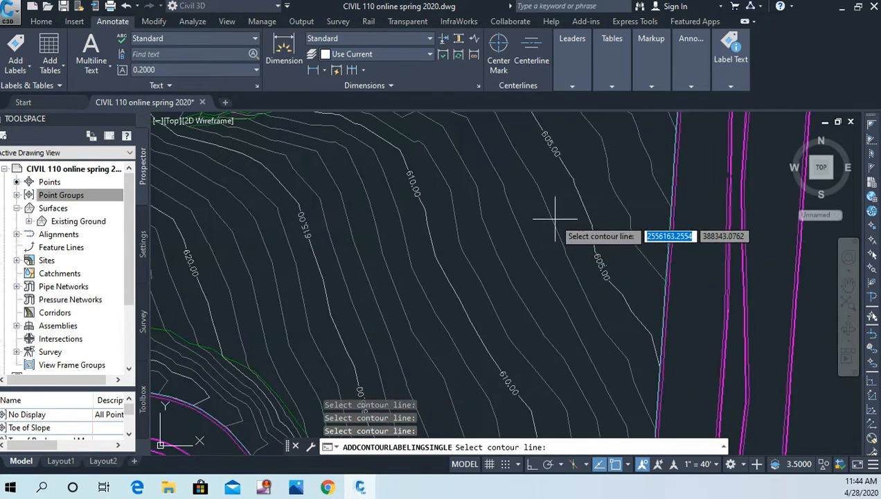
click(553, 220)
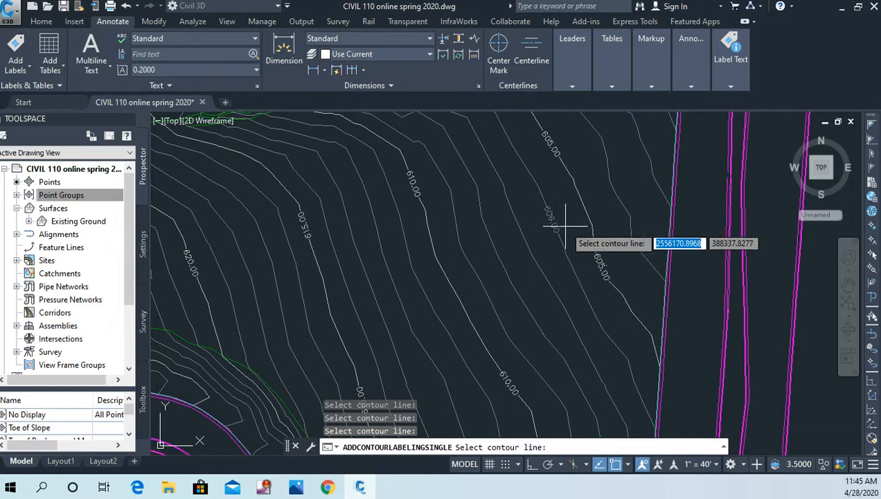
click(523, 231)
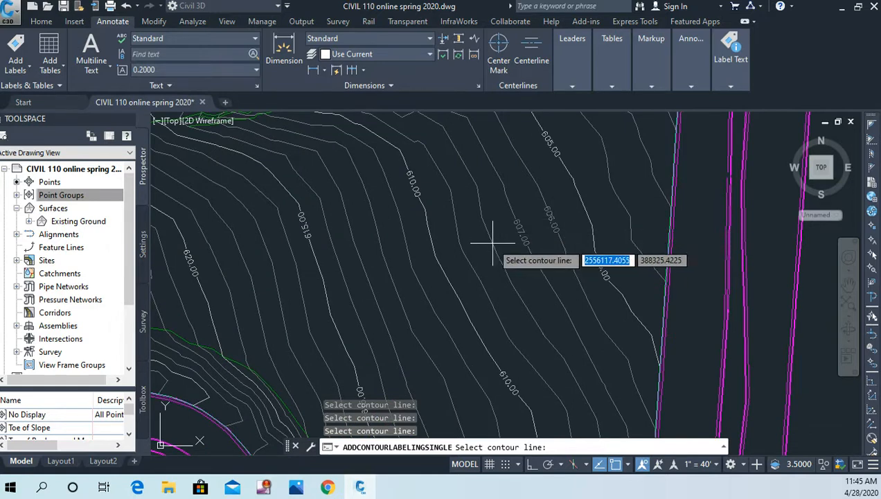
click(492, 243)
click(462, 248)
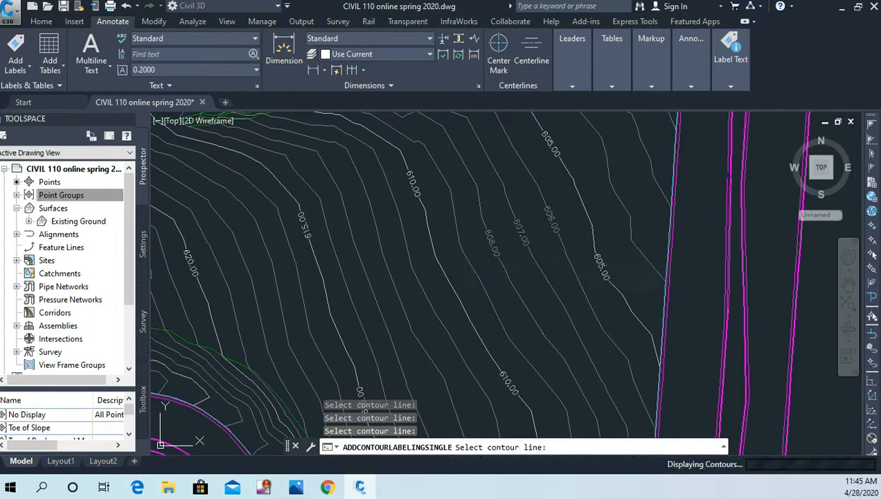
click(411, 272)
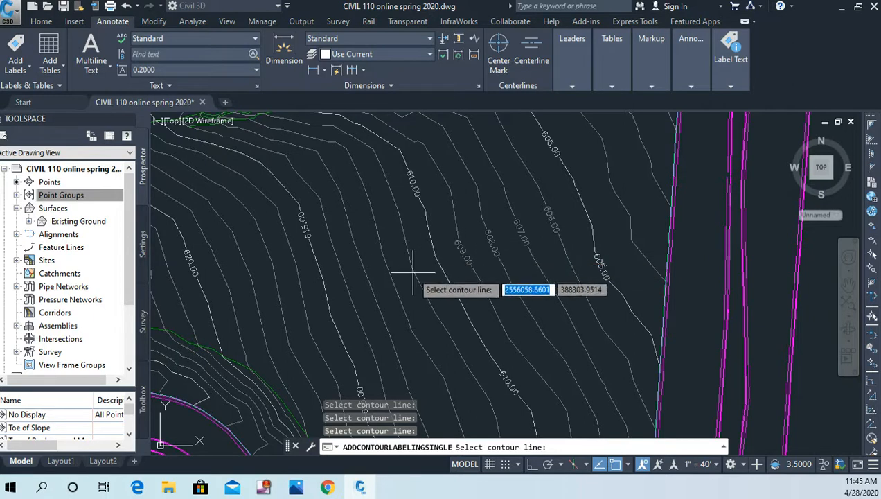
click(391, 276)
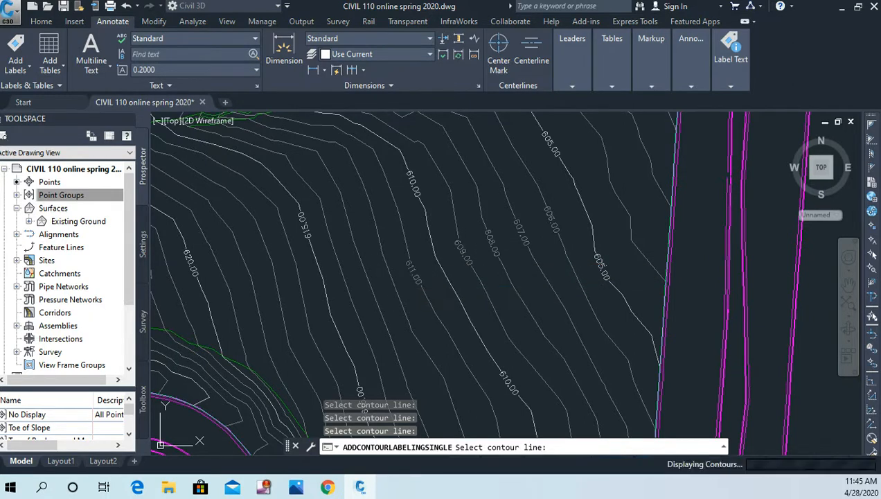
click(369, 280)
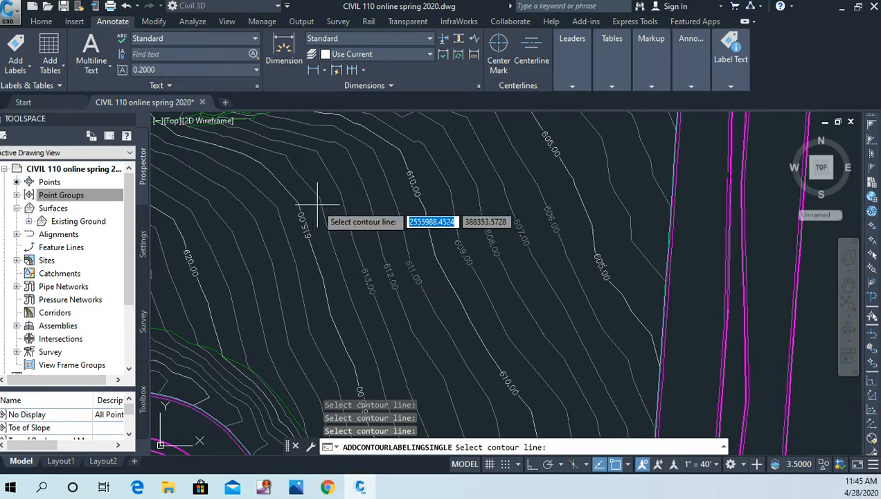
key(Escape)
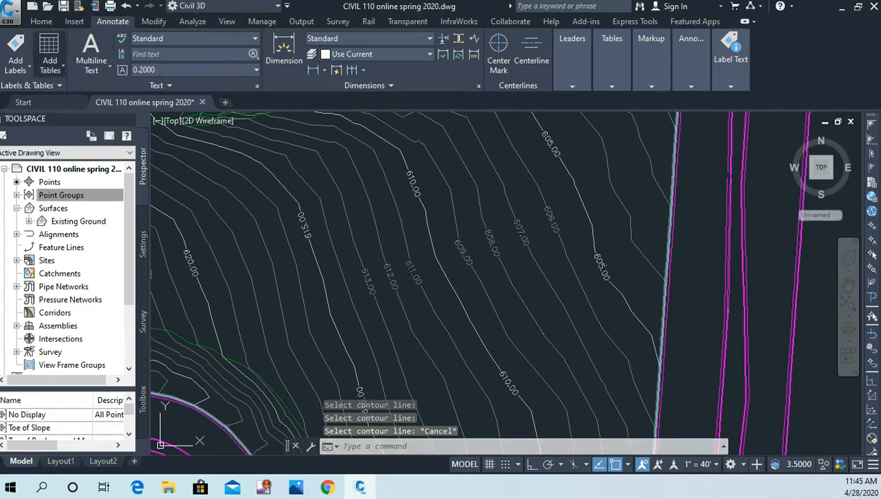
Step: Add multiple contour labels along one diagonal line crossing the 613 to 607 contours, just south of the row of single labels
click(15, 65)
mouse_move(42, 87)
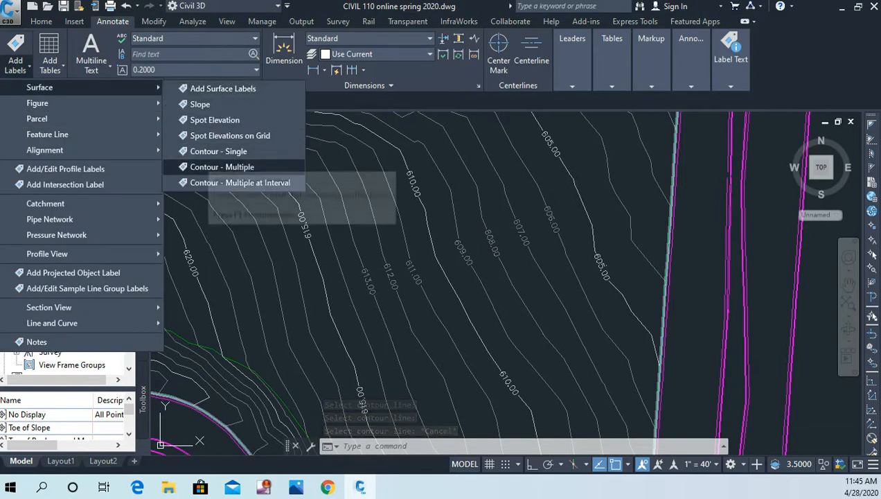
click(222, 167)
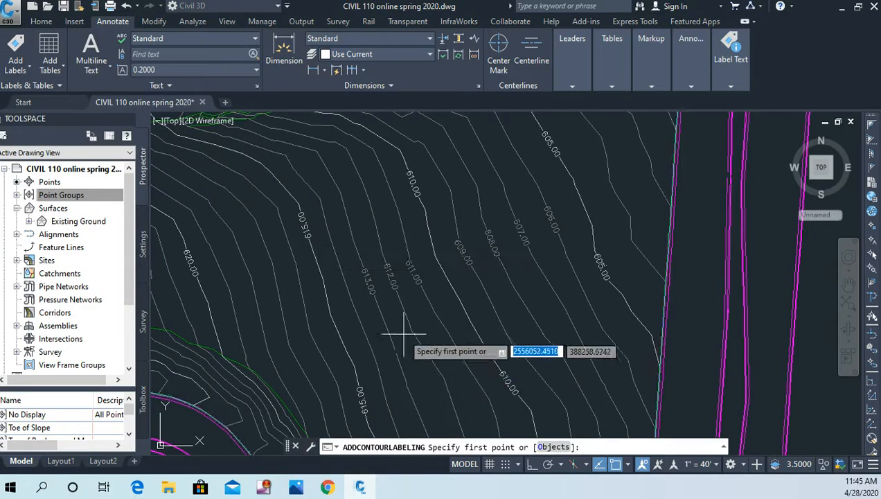
click(368, 340)
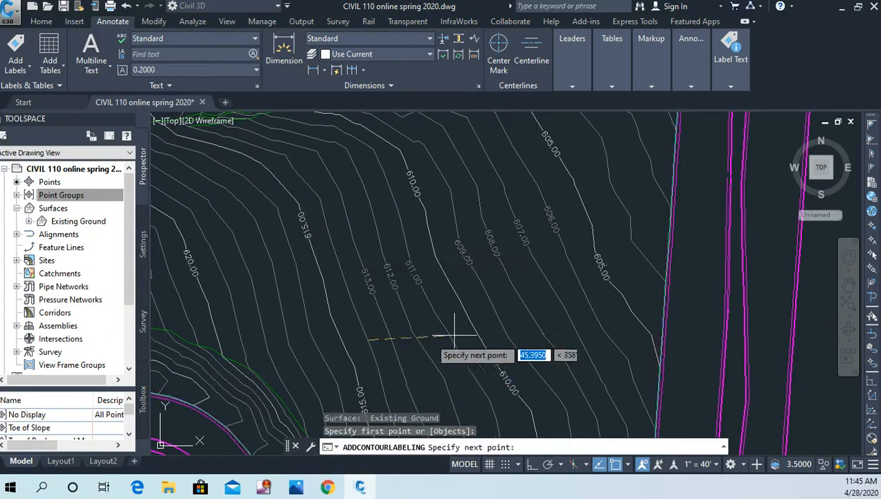
click(560, 278)
key(Escape)
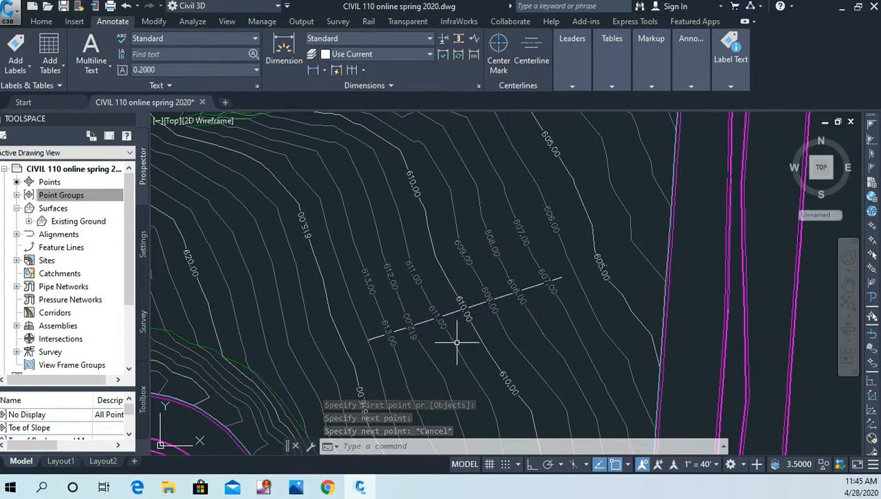
click(422, 324)
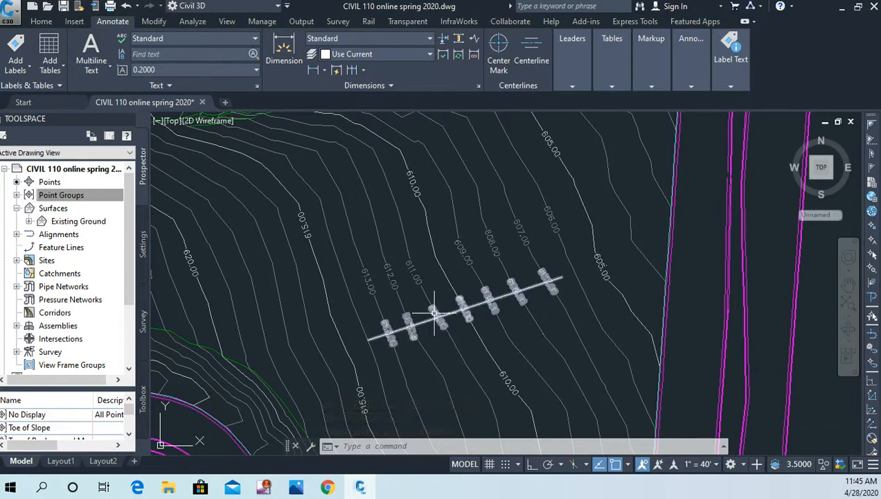
key(Escape)
key(Escape)
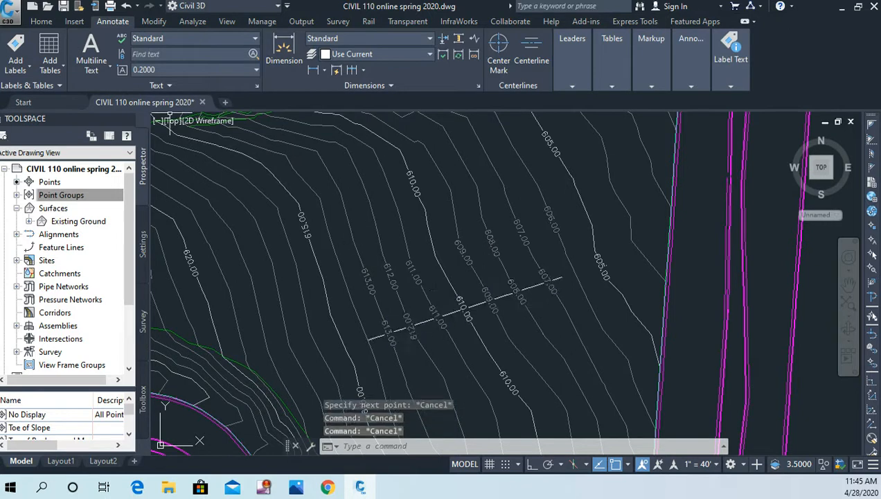
Step: Add a one-point slope label to the Existing Ground surface in its western corner, just west of the 630 contour
mouse_move(400, 249)
middle_down()
mouse_move(409, 261)
mouse_move(560, 250)
middle_up()
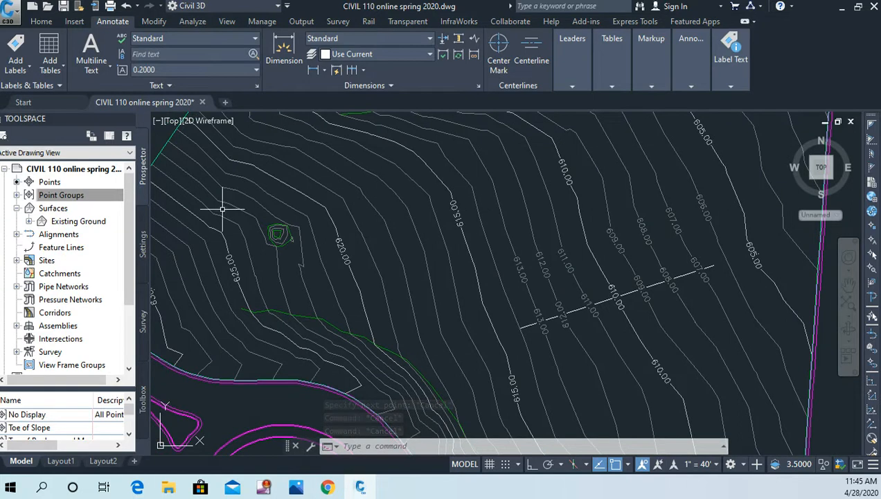
click(61, 195)
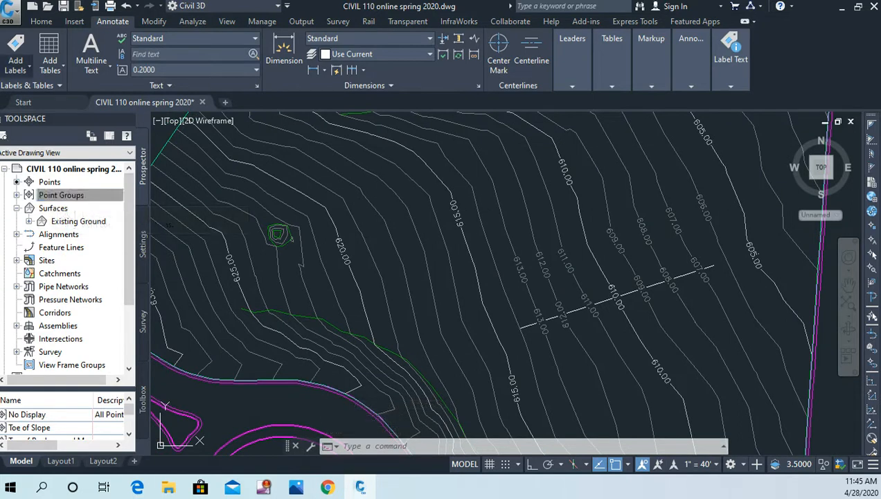
click(15, 66)
mouse_move(42, 88)
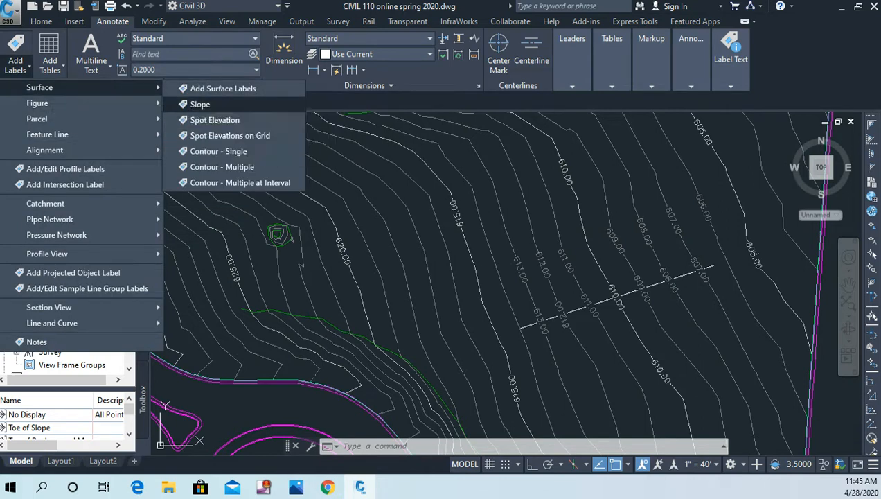
click(201, 104)
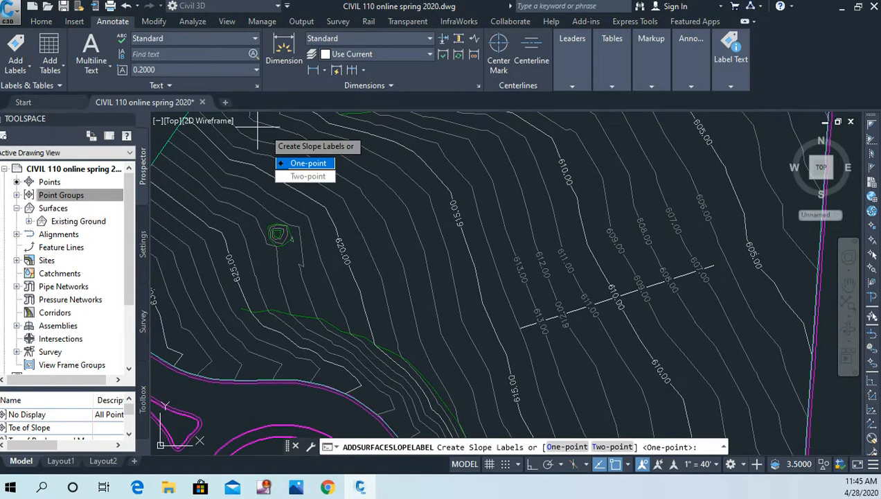
key(Down)
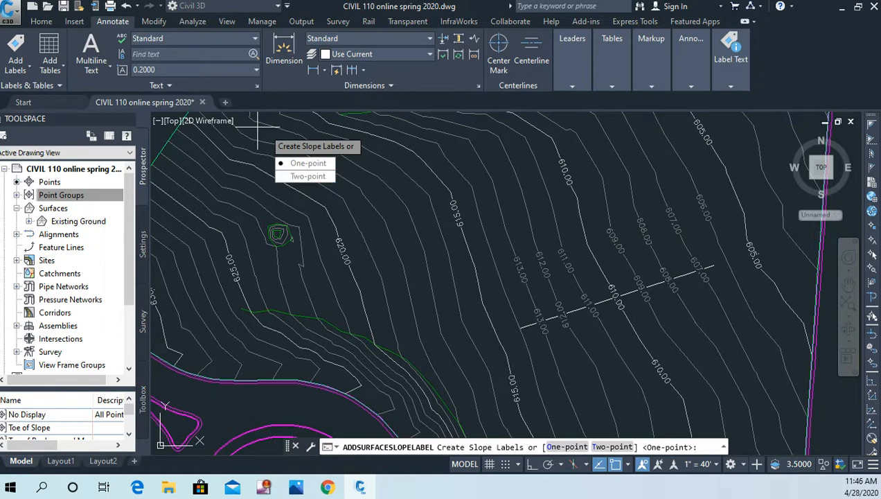
key(Down)
key(Return)
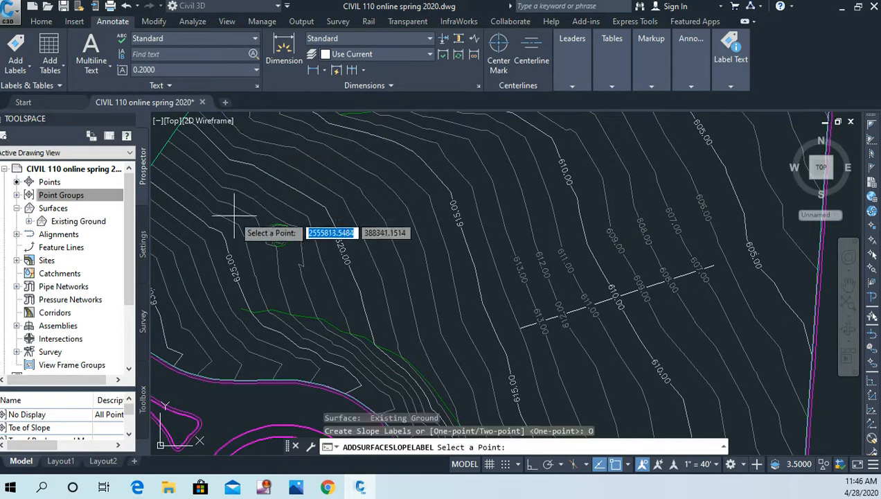
middle_drag(353, 283, 499, 275)
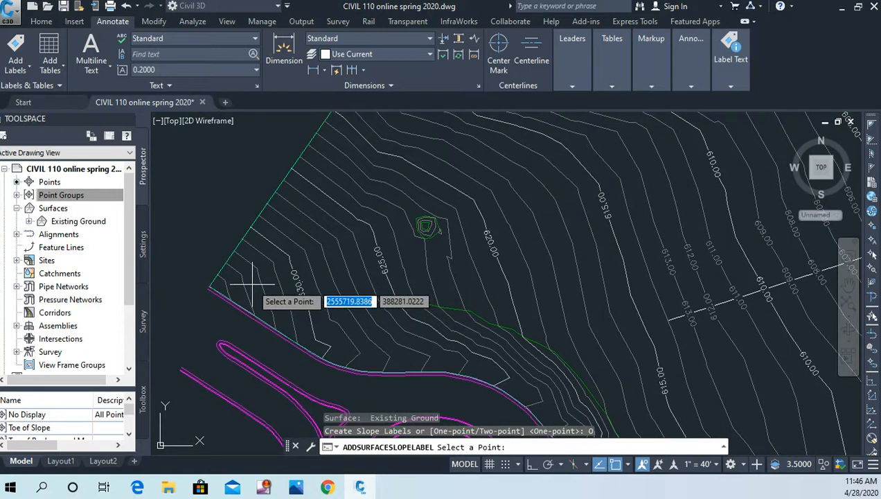
scroll(252, 283, up, 2)
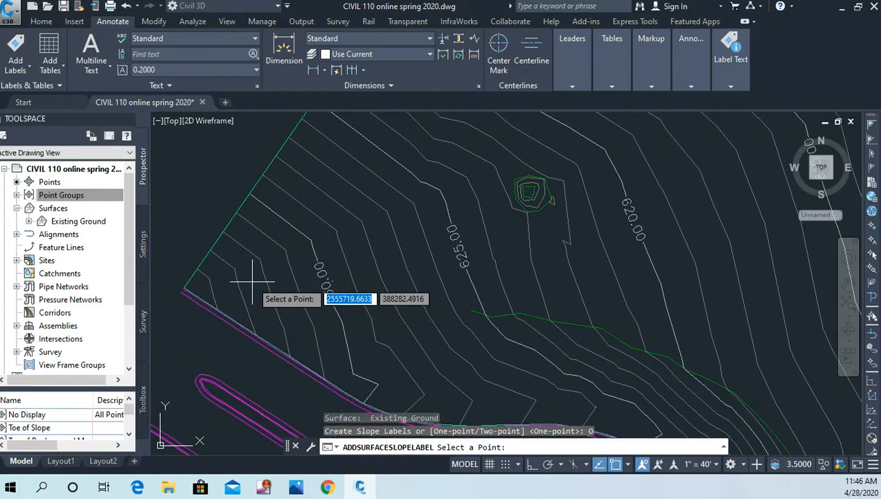
click(252, 283)
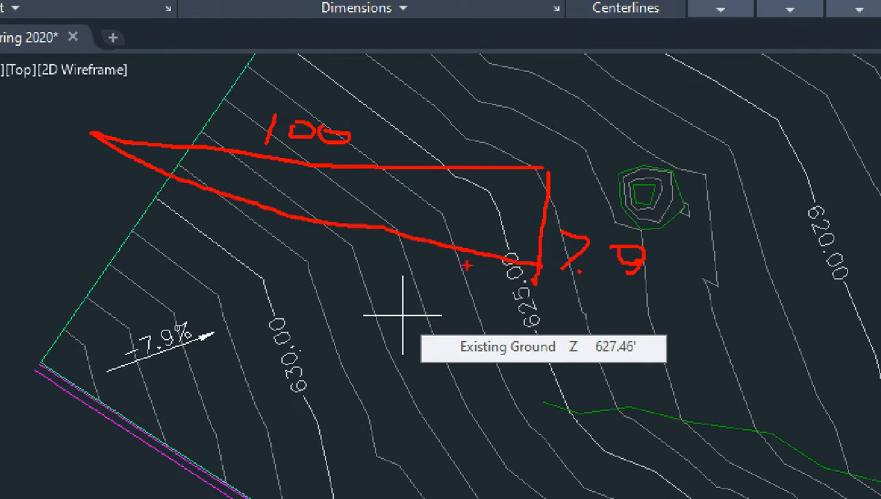
key(Escape)
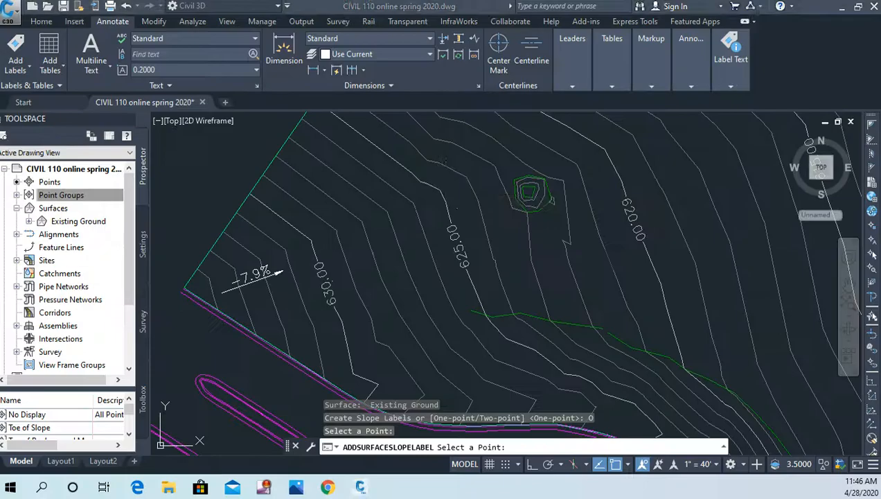
Step: Add a one-point slope label on the steep bank with closely spaced contours, just northeast of the roundabout
middle_drag(596, 290, 454, 198)
mouse_move(548, 323)
middle_down()
mouse_move(488, 271)
mouse_move(386, 226)
middle_up()
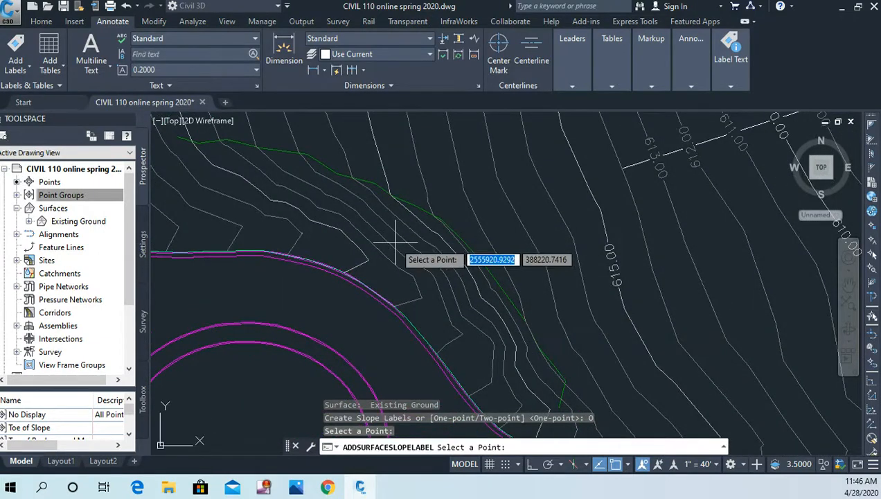
click(396, 243)
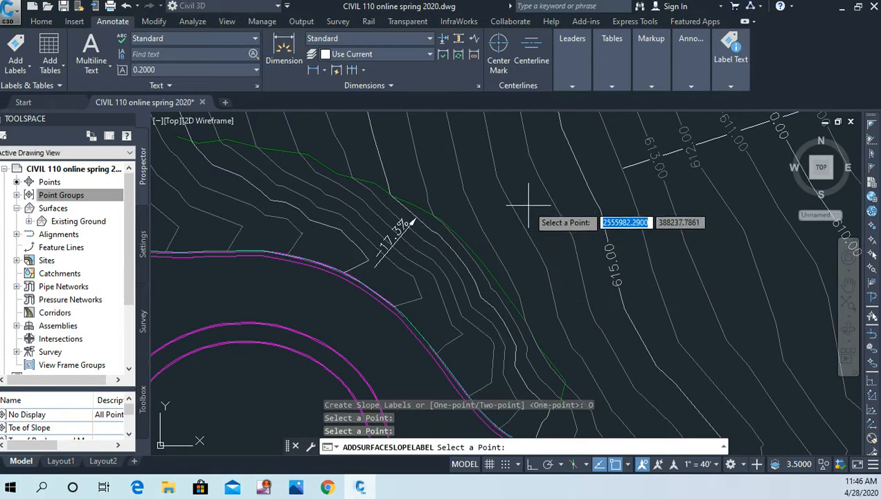
Step: Add slope labels between the 620 and 615 contours in the north and between 615 and 610 in the south, and end the labeling
scroll(519, 202, down, 1)
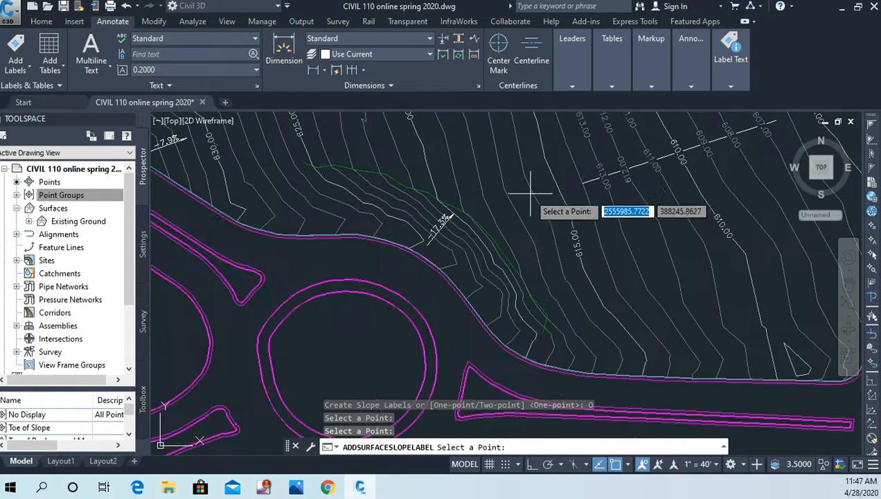
scroll(530, 191, up, 1)
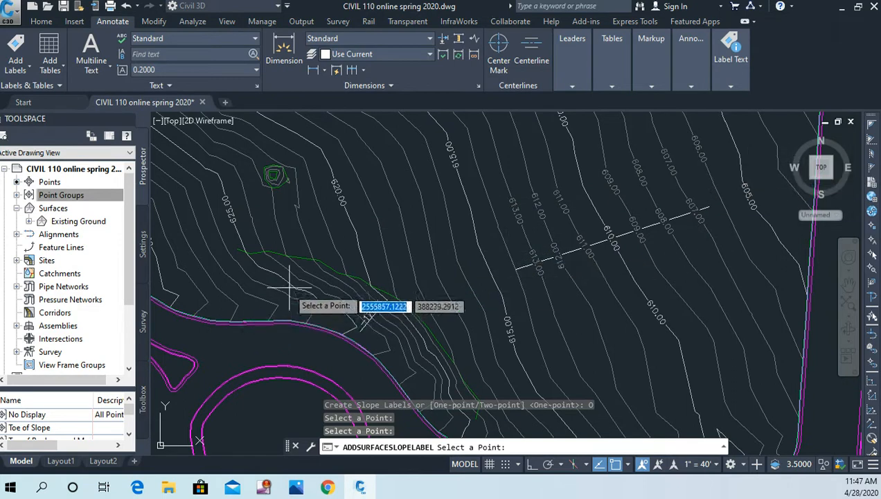
middle_drag(366, 236, 429, 269)
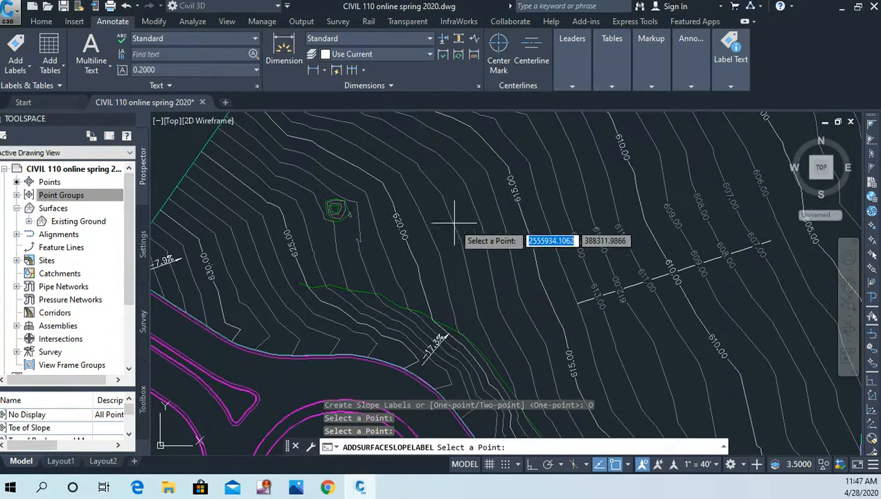
click(447, 175)
mouse_move(565, 249)
middle_down()
mouse_move(462, 190)
mouse_move(402, 173)
middle_up()
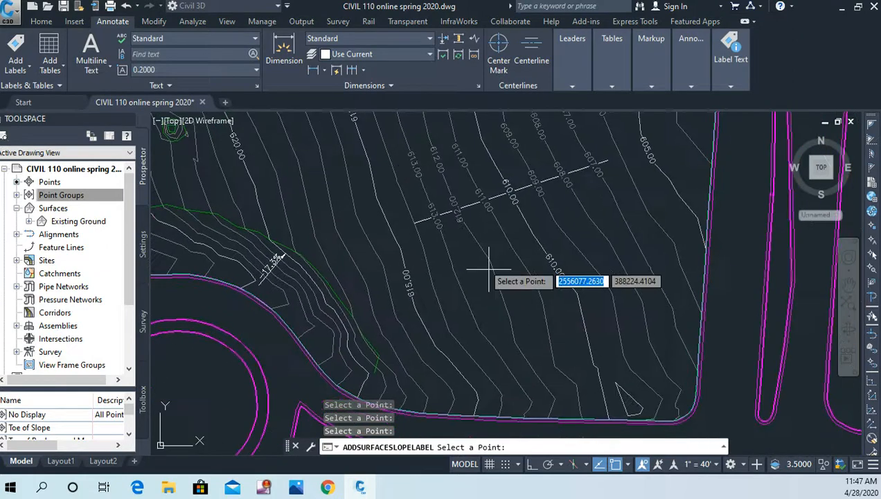
click(531, 333)
key(Return)
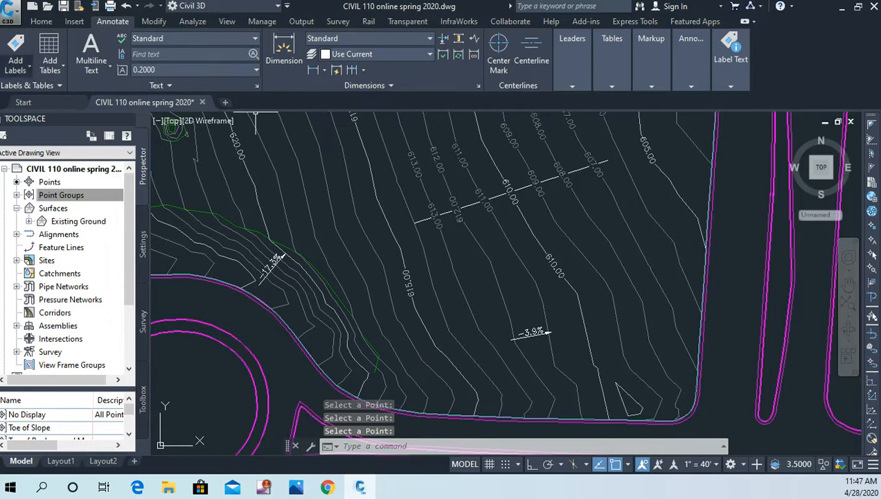
Step: Add a spot elevation label to the surface in its western corner, just north of the slope label there
click(15, 68)
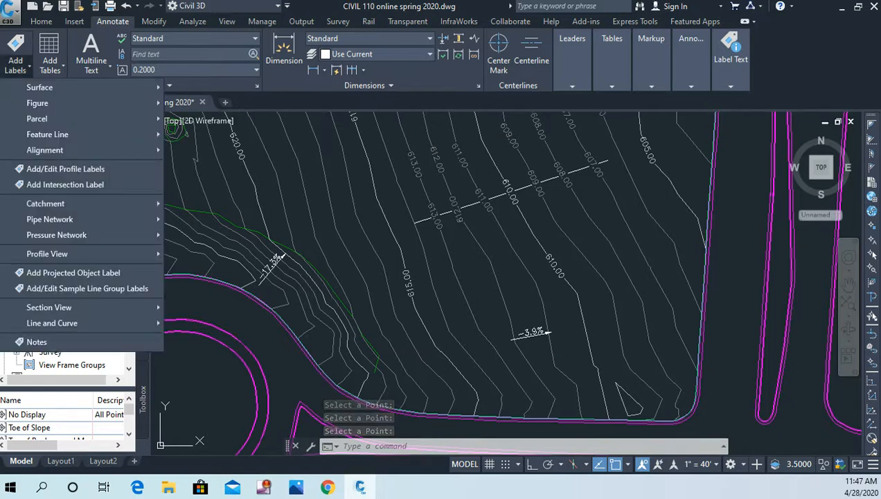
mouse_move(56, 87)
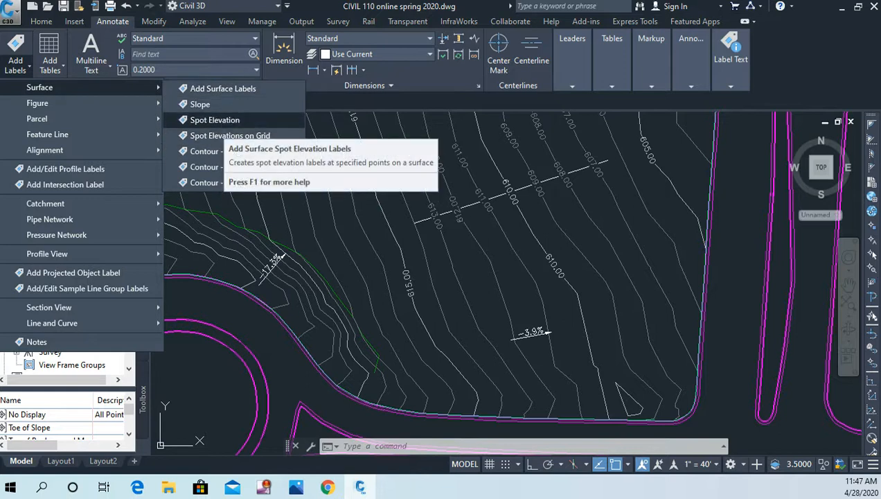
click(215, 120)
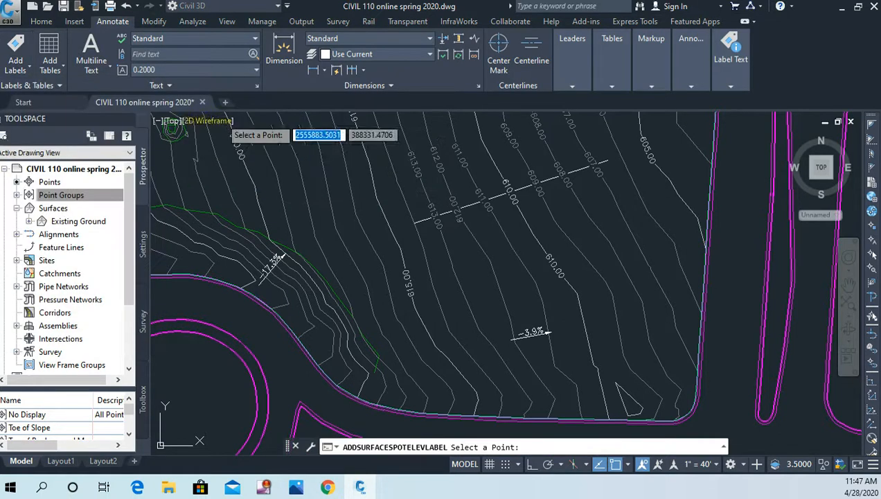
mouse_move(334, 248)
middle_down()
mouse_move(345, 207)
mouse_move(492, 285)
mouse_move(637, 316)
middle_up()
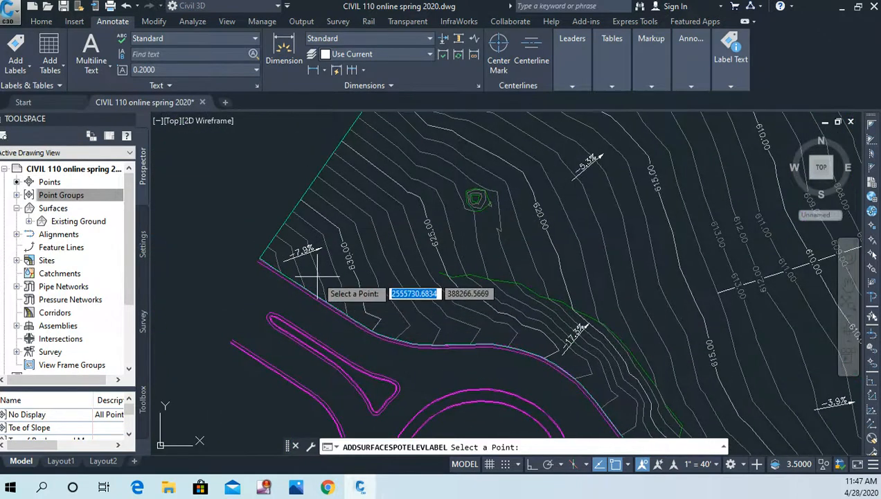
scroll(330, 287, up, 2)
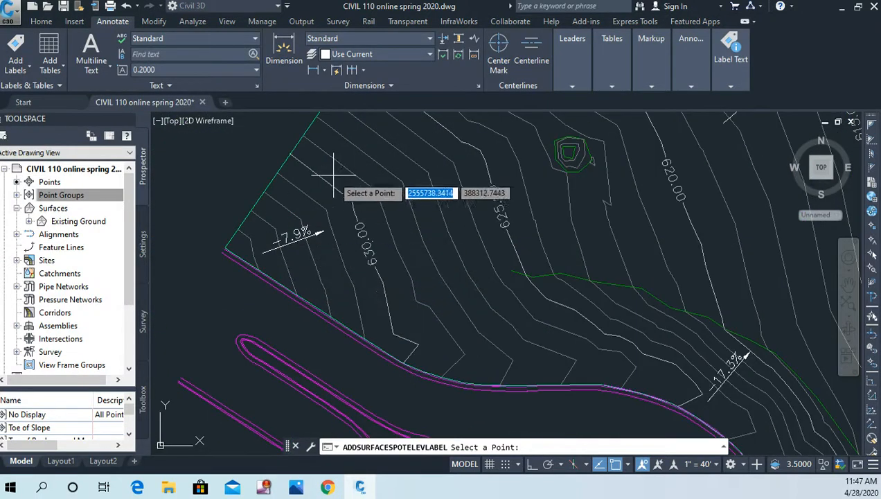
click(291, 196)
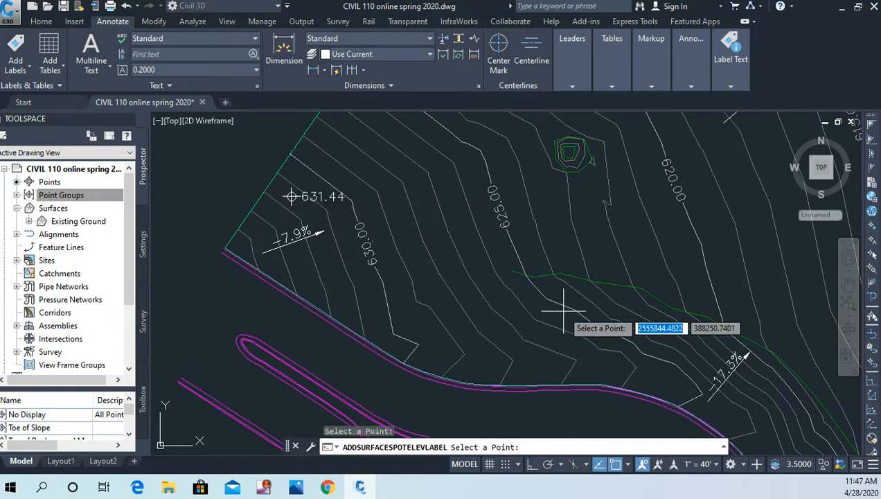
Step: Add spot elevation labels at the center of the small closed depression and just outside its southeastern rim
mouse_move(541, 251)
middle_down()
mouse_move(436, 205)
mouse_move(192, 133)
middle_up()
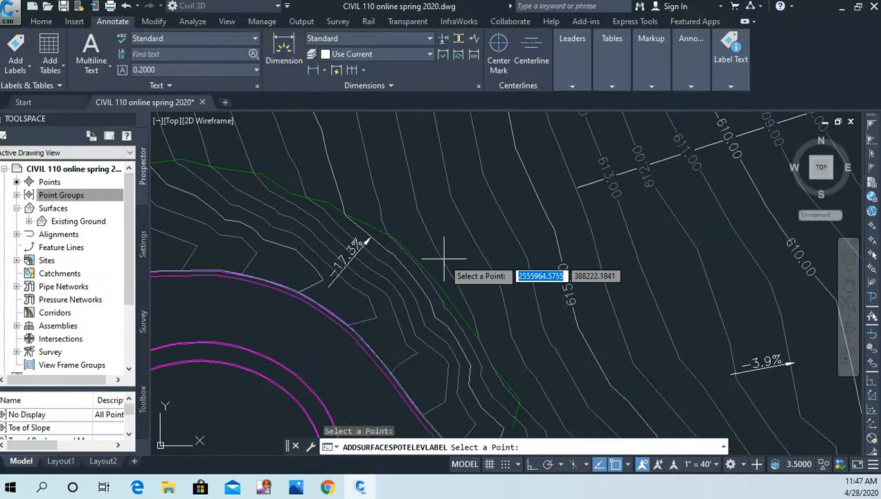
middle_drag(316, 138, 330, 152)
scroll(330, 153, down, 3)
scroll(360, 228, up, 6)
click(312, 225)
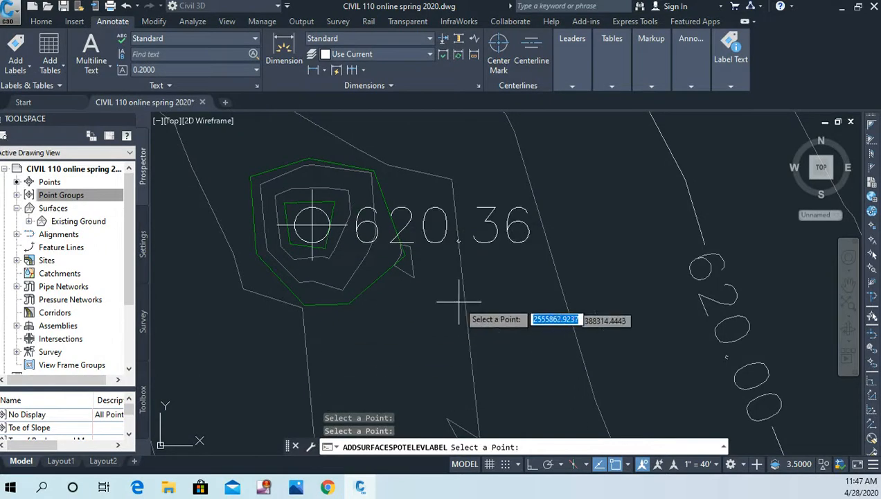
click(358, 321)
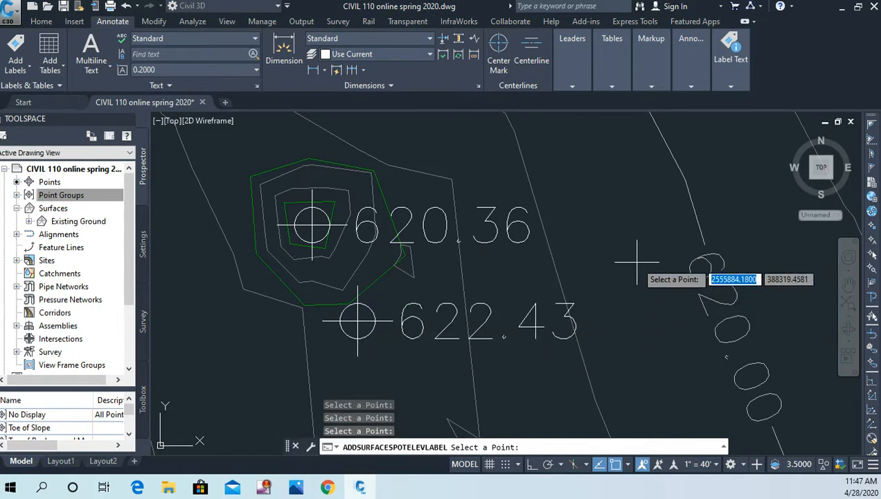
Step: Add spot elevation labels between the 620 and 615 contours, between 615 and 610, and near the northeast corner, and end the labeling
scroll(636, 262, down, 6)
middle_drag(675, 230, 348, 236)
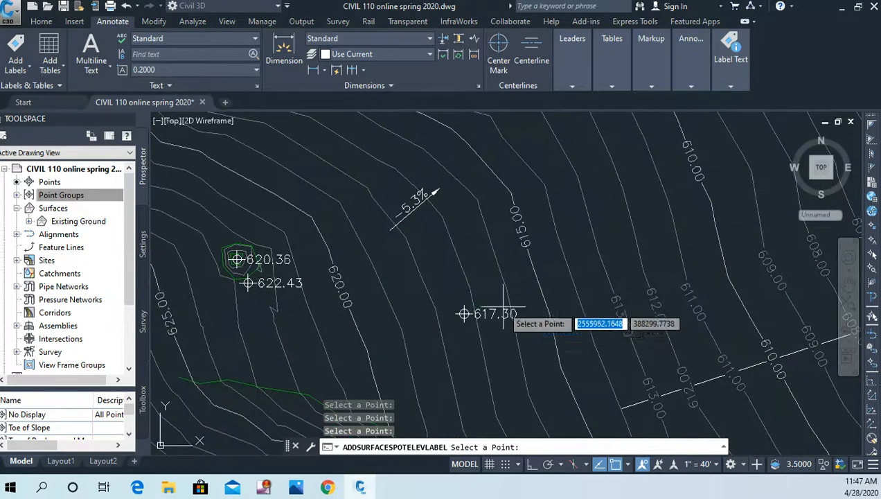
click(622, 185)
scroll(664, 256, down, 5)
middle_drag(659, 258, 401, 212)
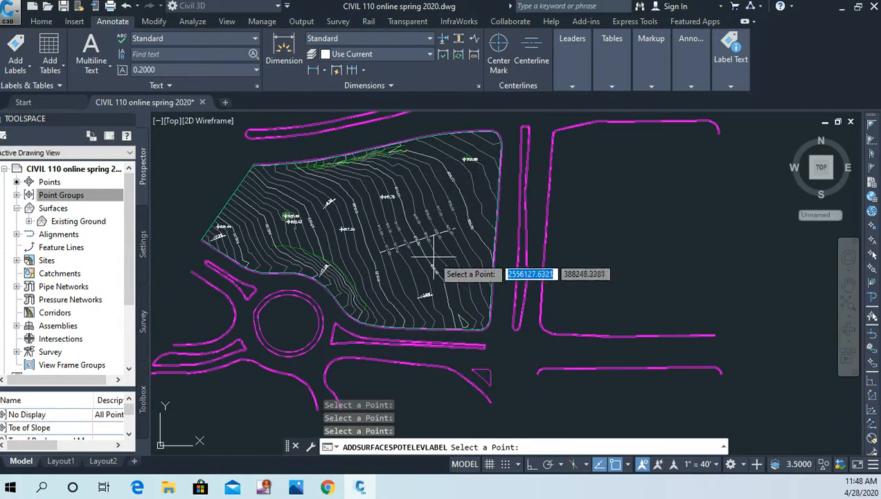
key(Escape)
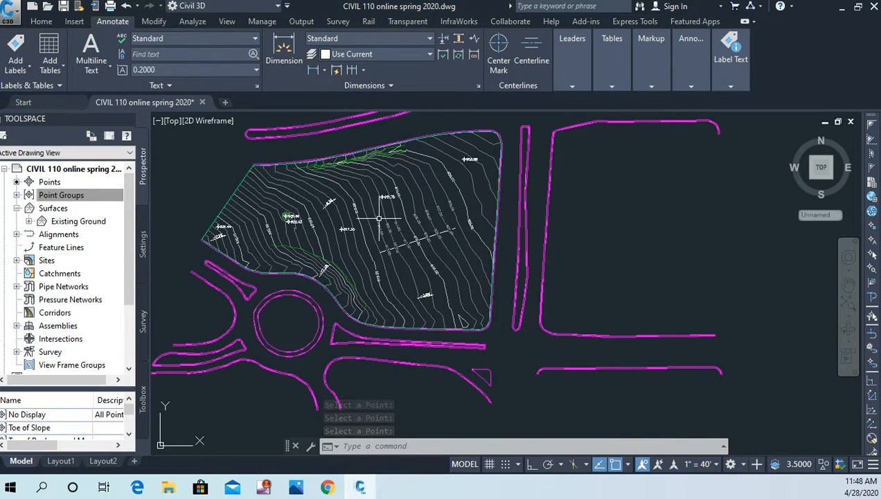
mouse_move(379, 219)
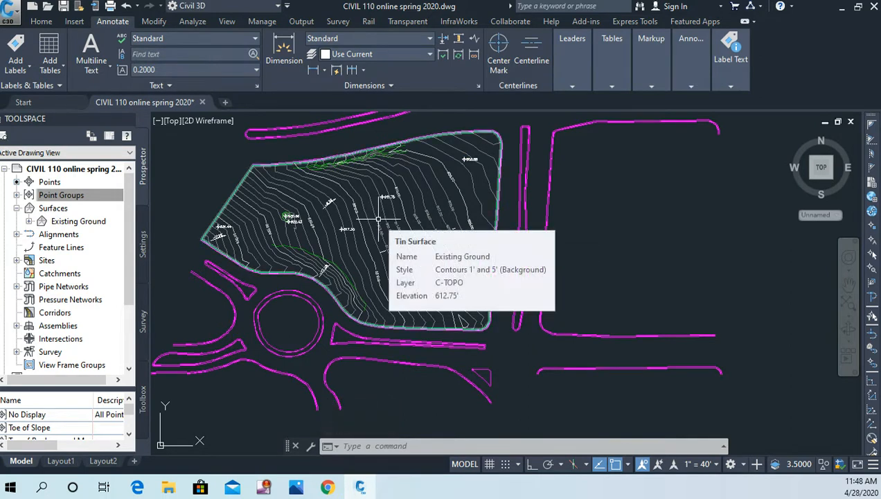